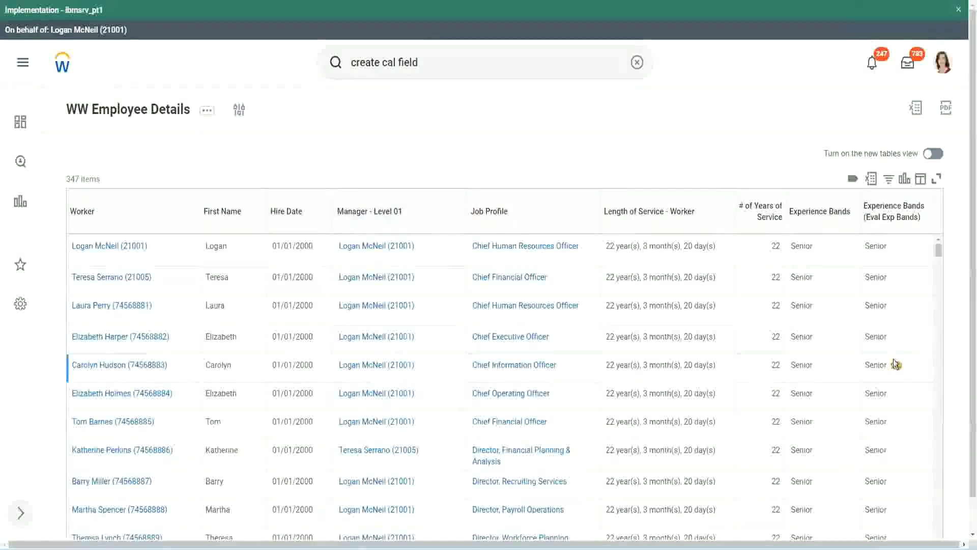
Open the CF-WW-Eval Exp-Derive Experience Bands definition from the Experience Bands (Eval Exp Bands) column.
click(901, 222)
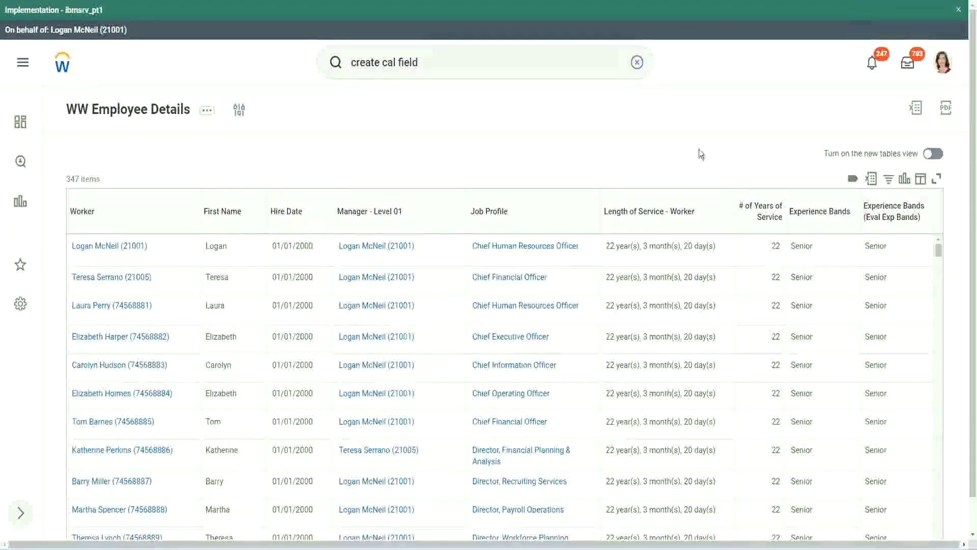
click(849, 246)
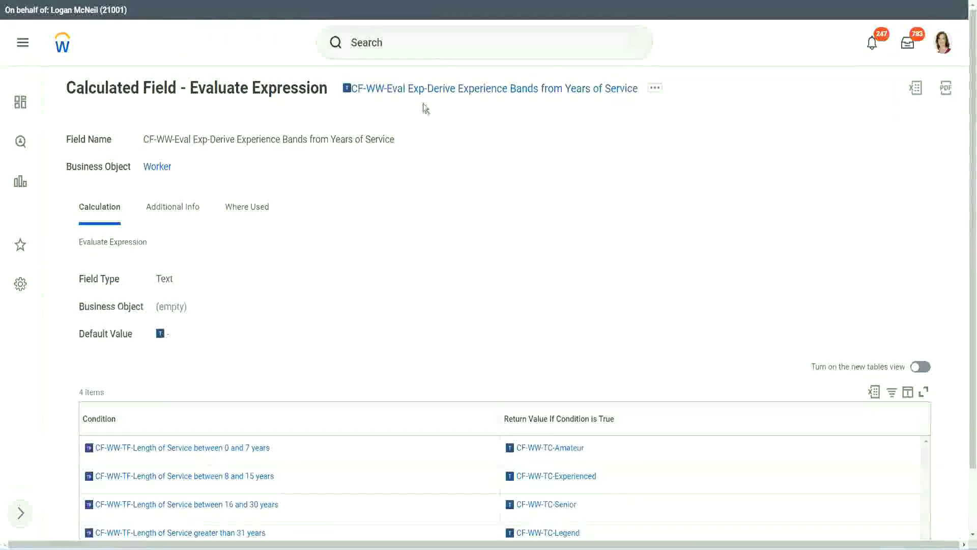
Copy the existing field's name, then launch Create Calculated Field by searching 'create calc field'.
right_click(423, 92)
click(460, 151)
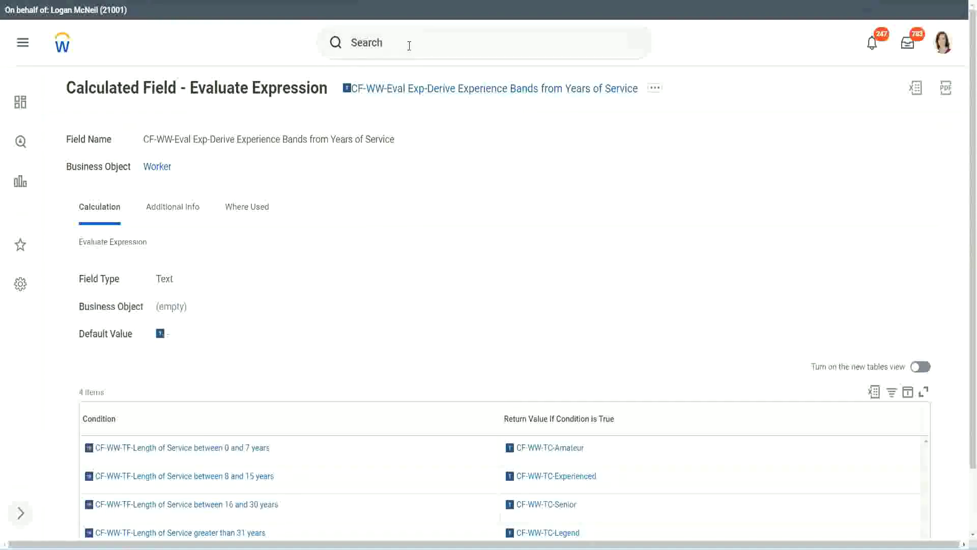
click(409, 45)
click(680, 132)
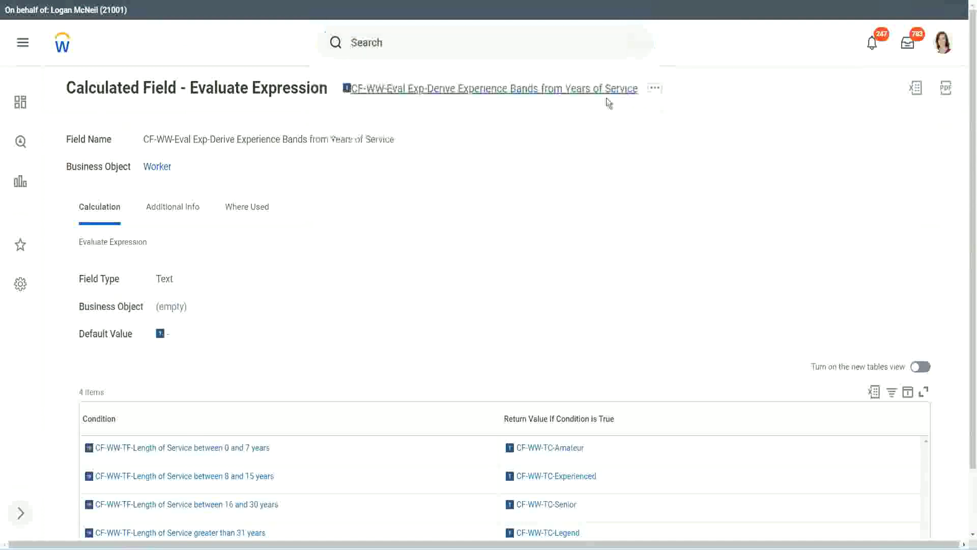
click(387, 38)
text(create calc field)
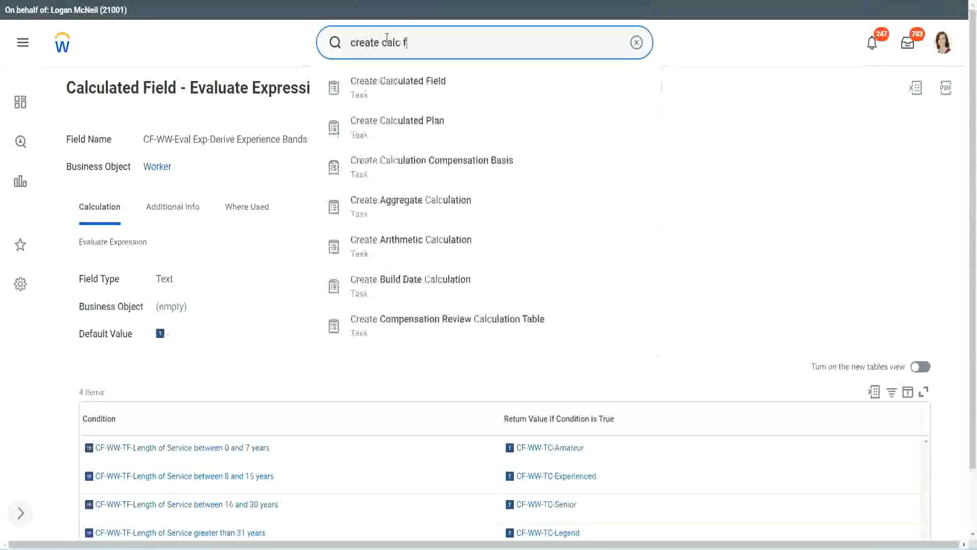
click(406, 91)
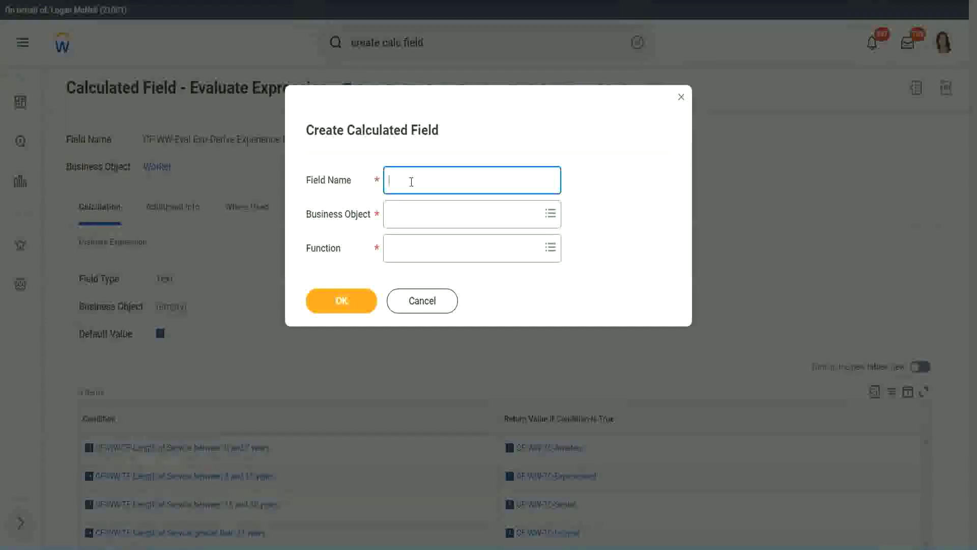
Name the field 'CF-WW-LRB-Identify Exeperiendee Bands from years of Service' on business object Worker.
text(CF-WW-LRB)
text(-Identif)
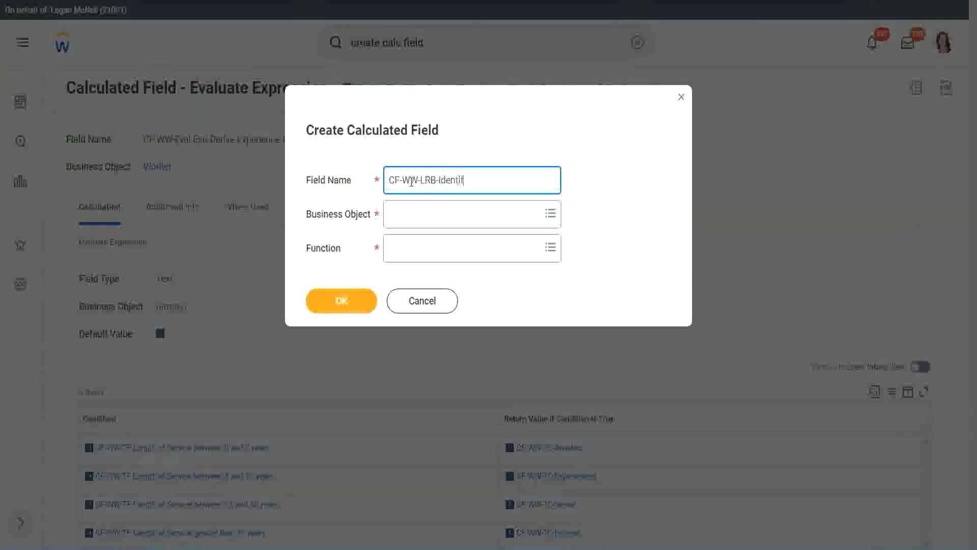
text(y Exeperiendee Bands from)
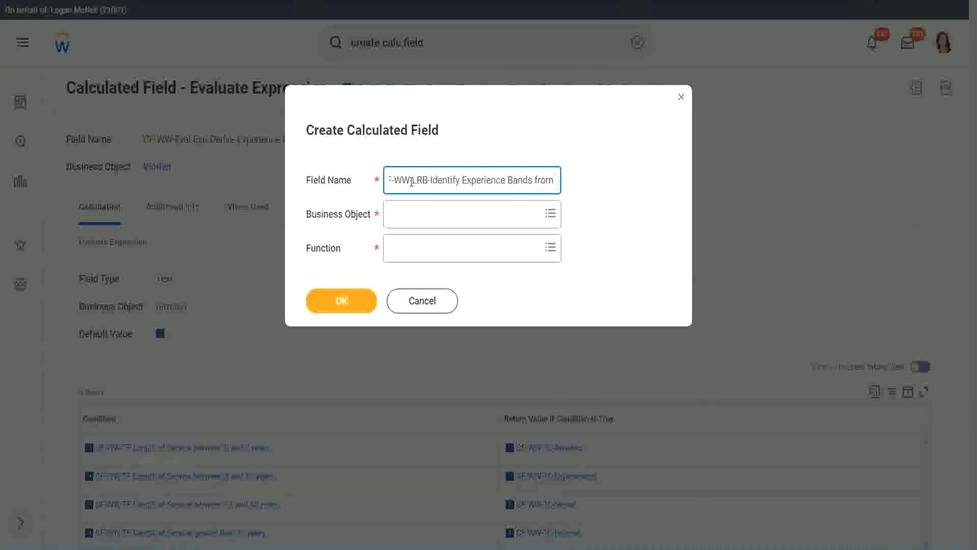
text( years of Service)
key(Tab)
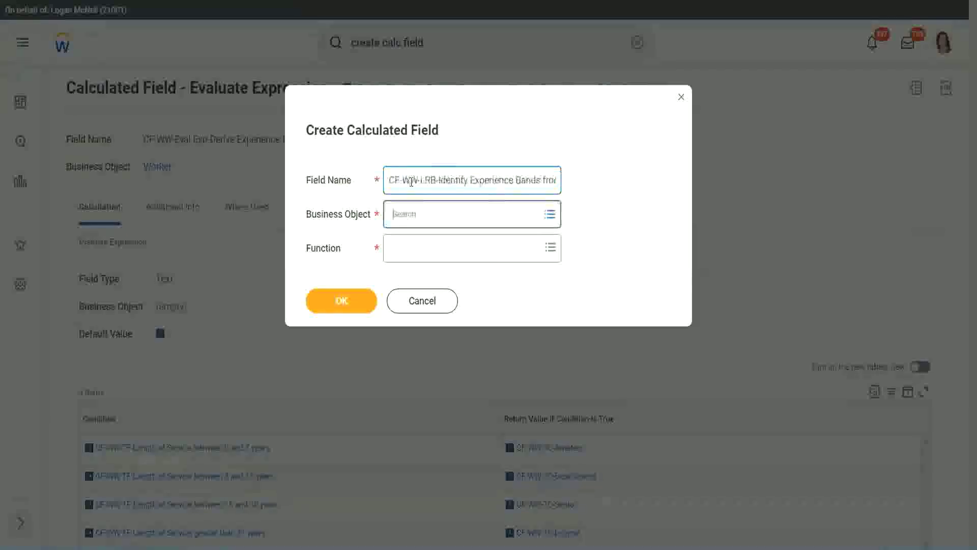
text(wor)
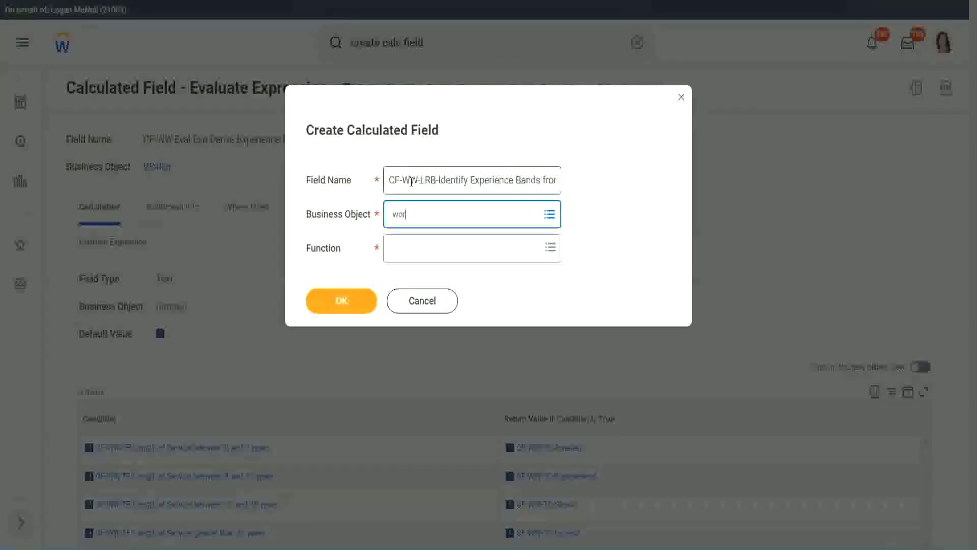
text(ker)
key(Return)
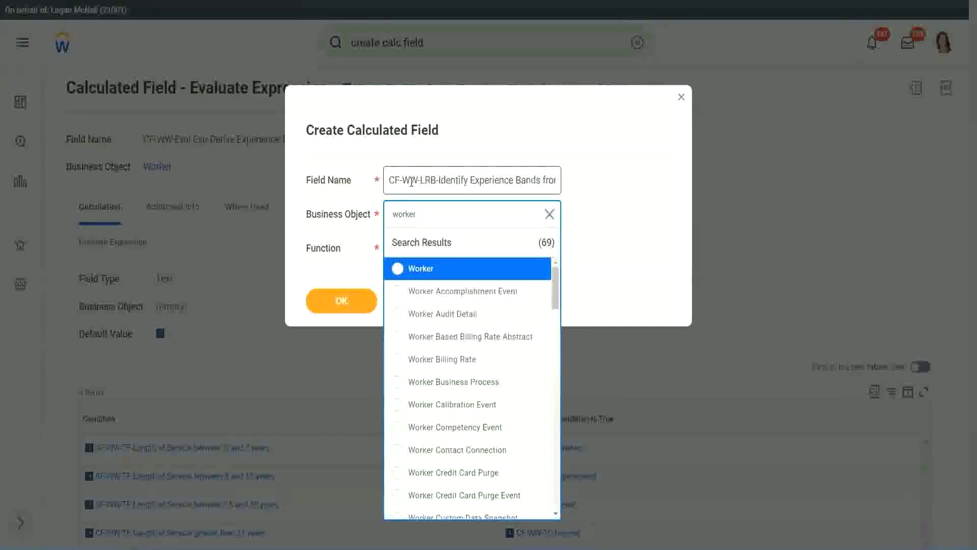
key(Return)
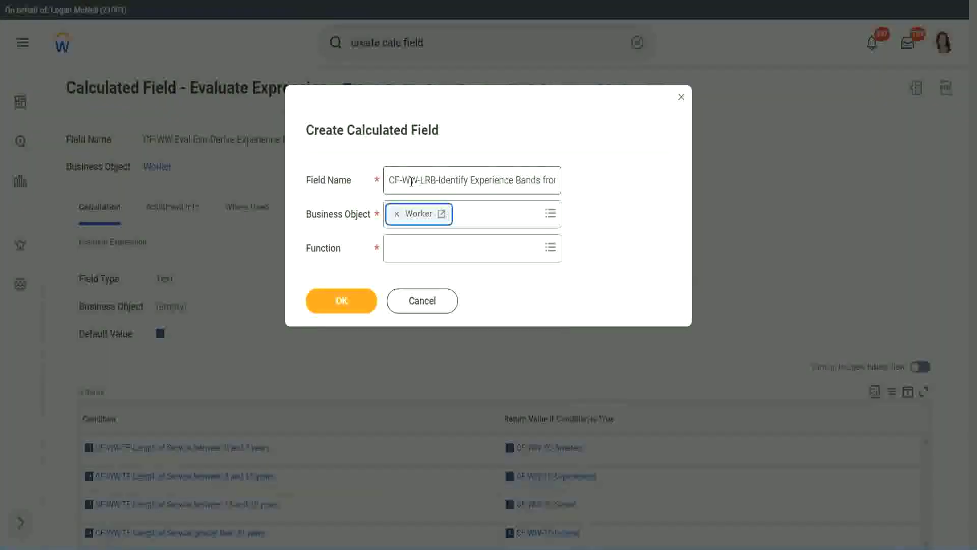
Choose the Lookup Range Band function via 'lrb' and confirm the basic settings.
key(Tab)
text(lrb)
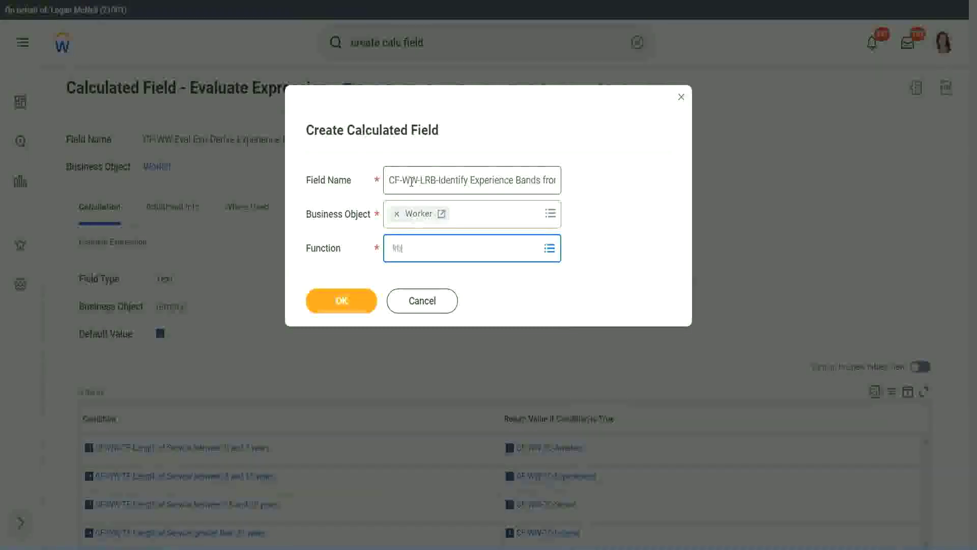
key(Return)
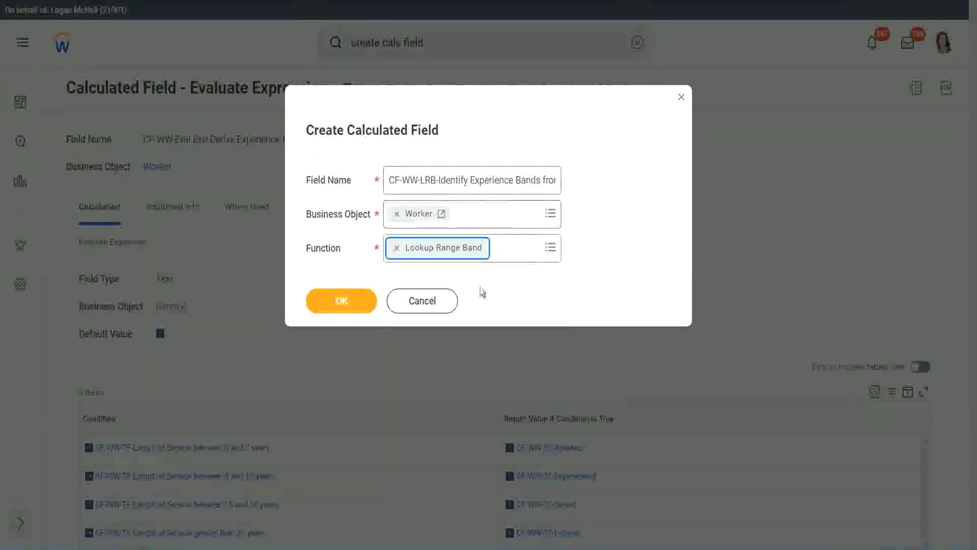
click(338, 301)
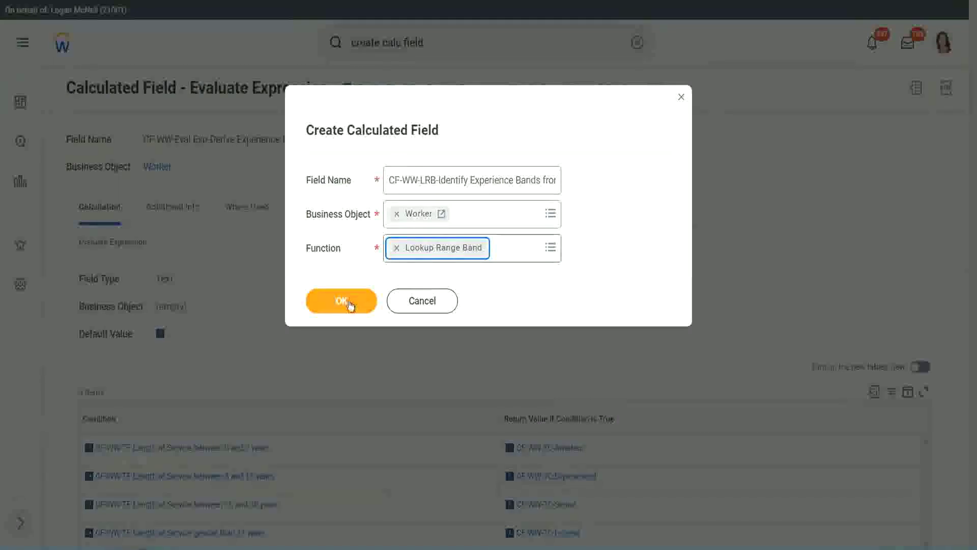
click(349, 301)
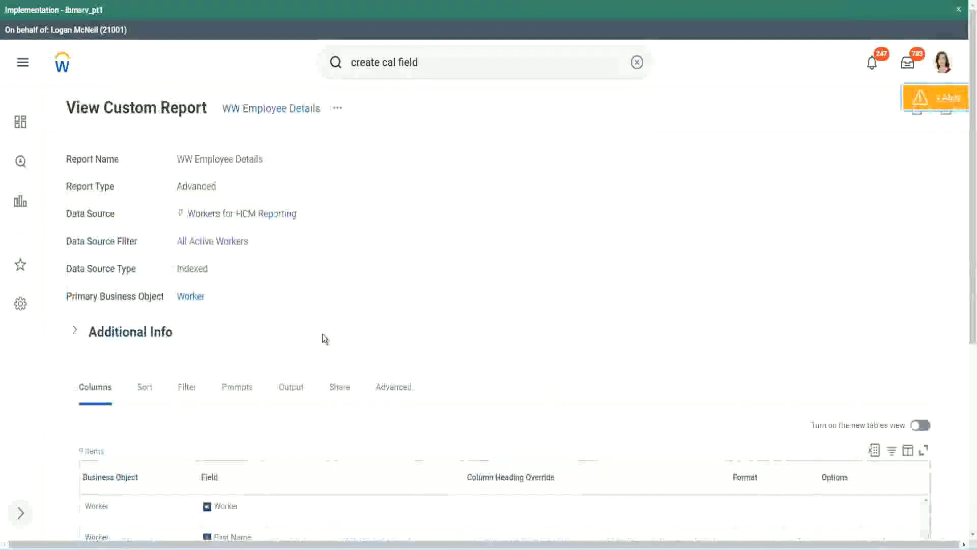
Copy the CF-WW-Convert years-of-service field name from the report definition's columns.
scroll(322, 334, down, 5)
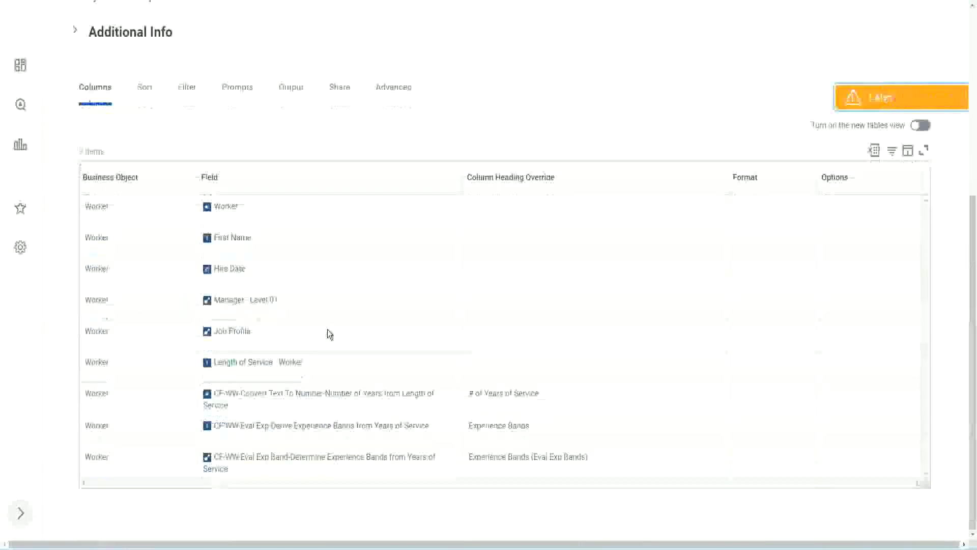
right_click(309, 398)
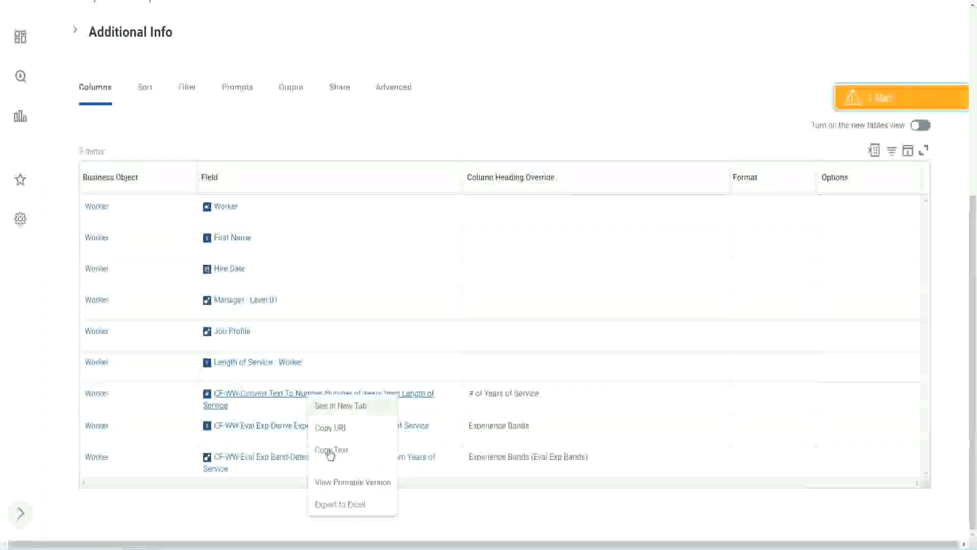
click(341, 450)
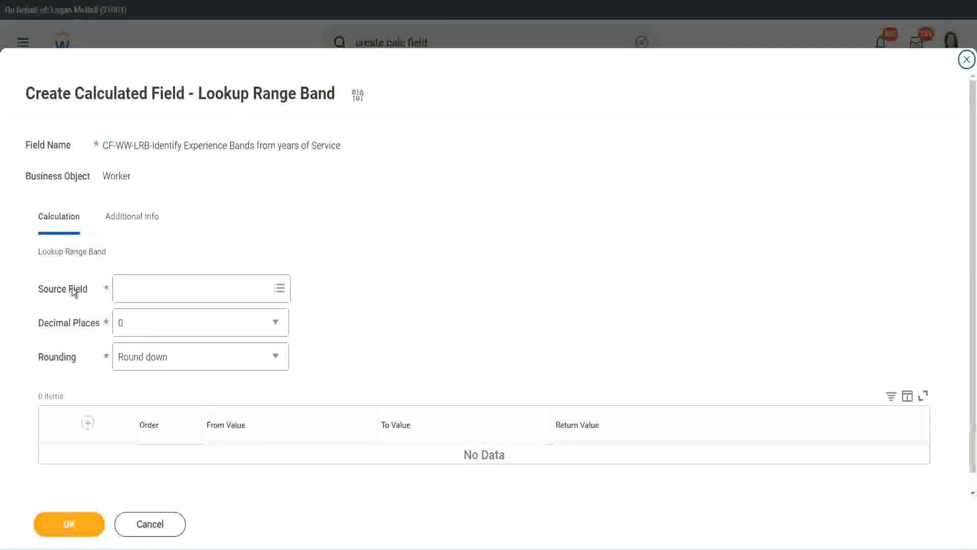
Set Source Field to CF-WW-Convert Text To Number-Number of Years from Length of Service, keeping 0 decimal places.
click(152, 289)
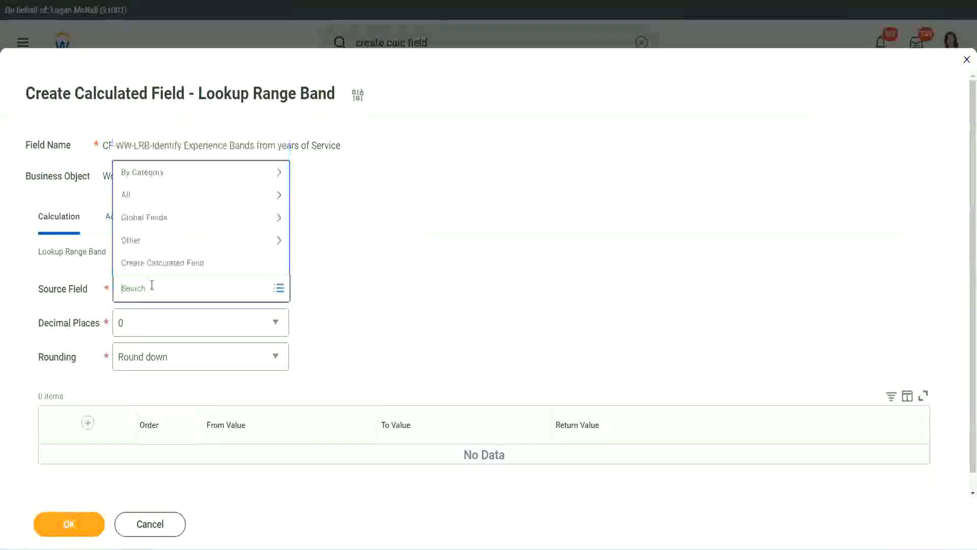
key(ctrl+v)
key(Return)
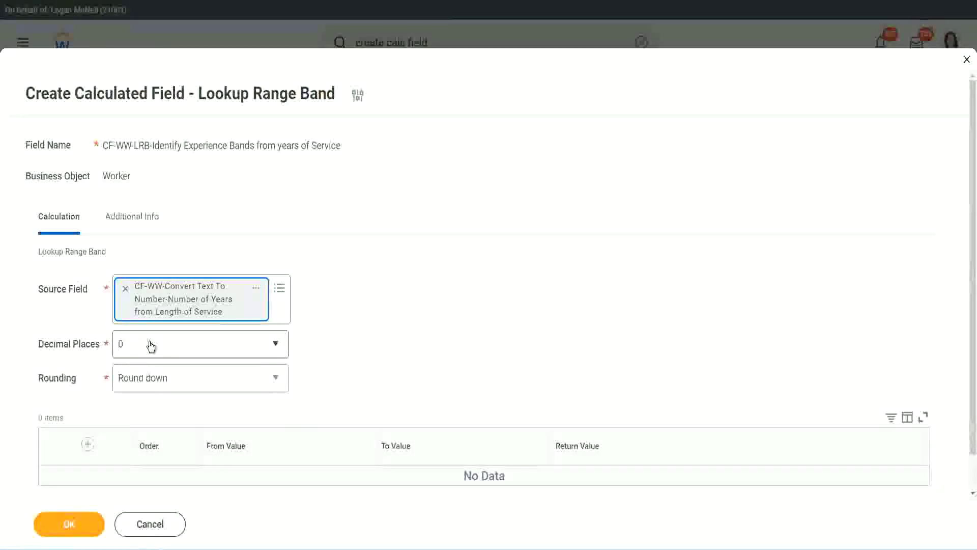
click(191, 349)
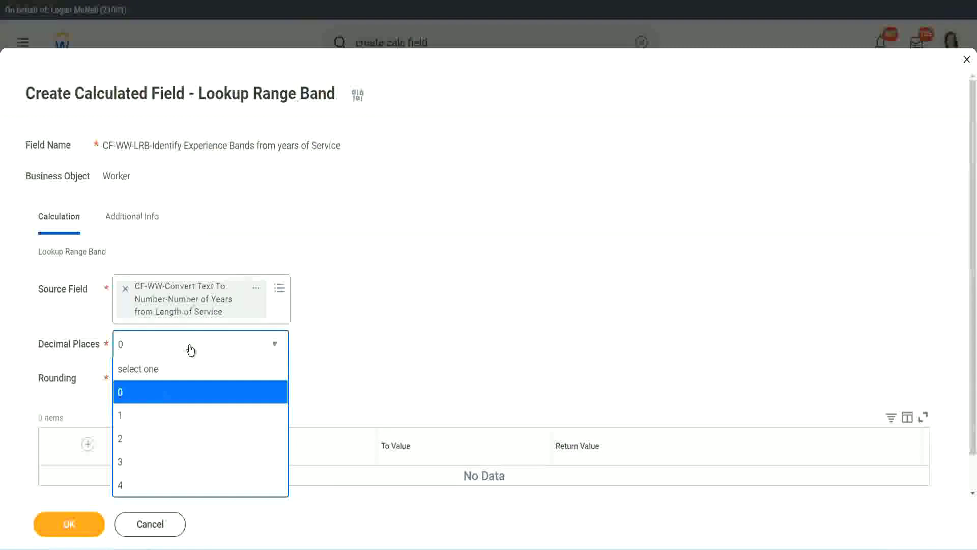
click(381, 334)
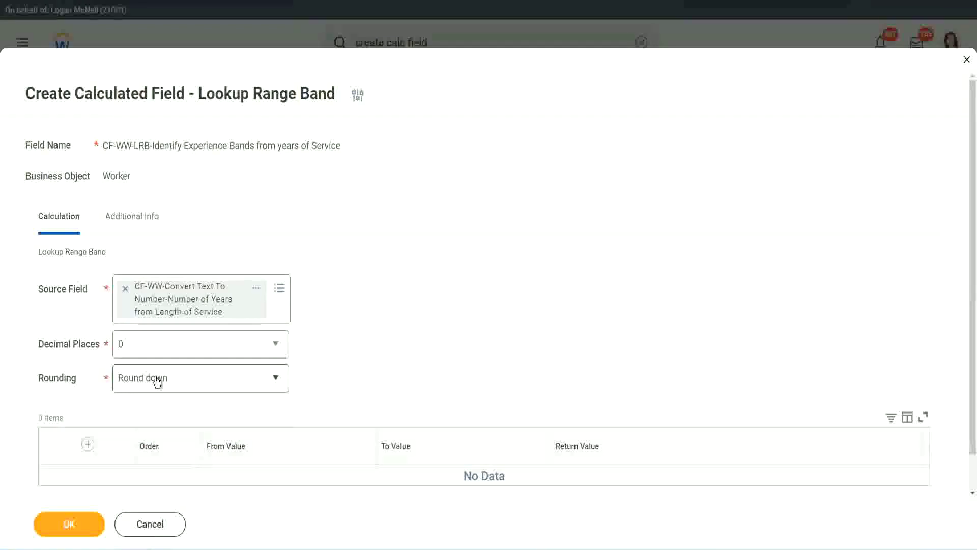
Change the Rounding option from Round down to Round.
click(157, 382)
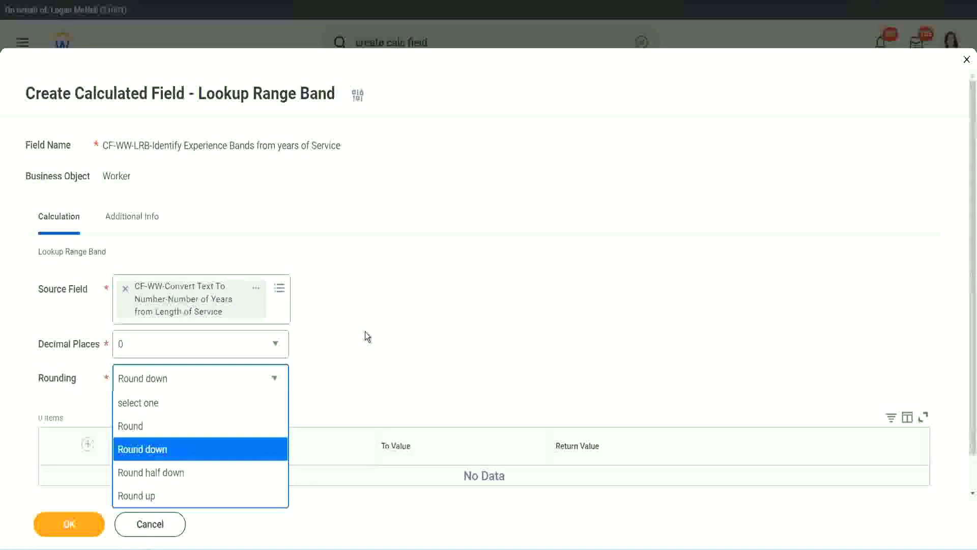
click(344, 375)
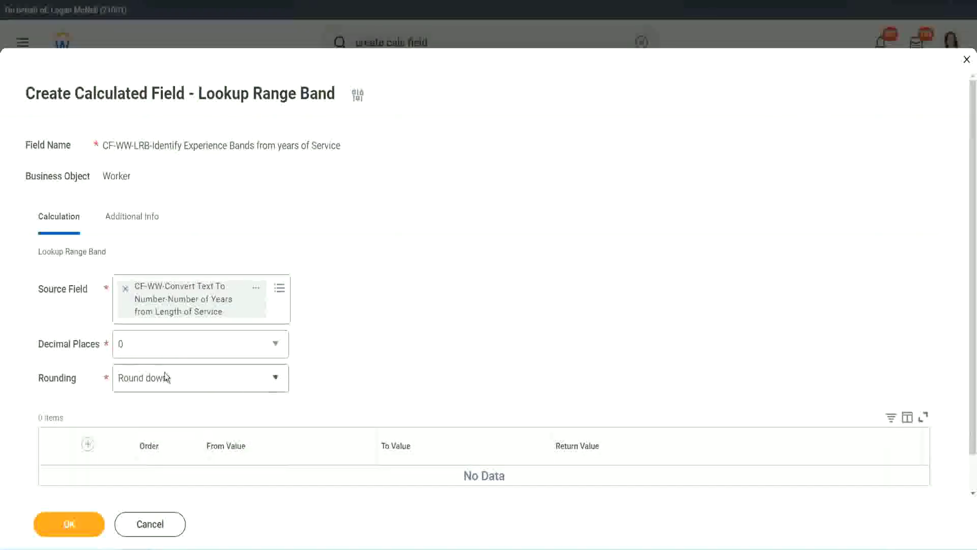
click(170, 384)
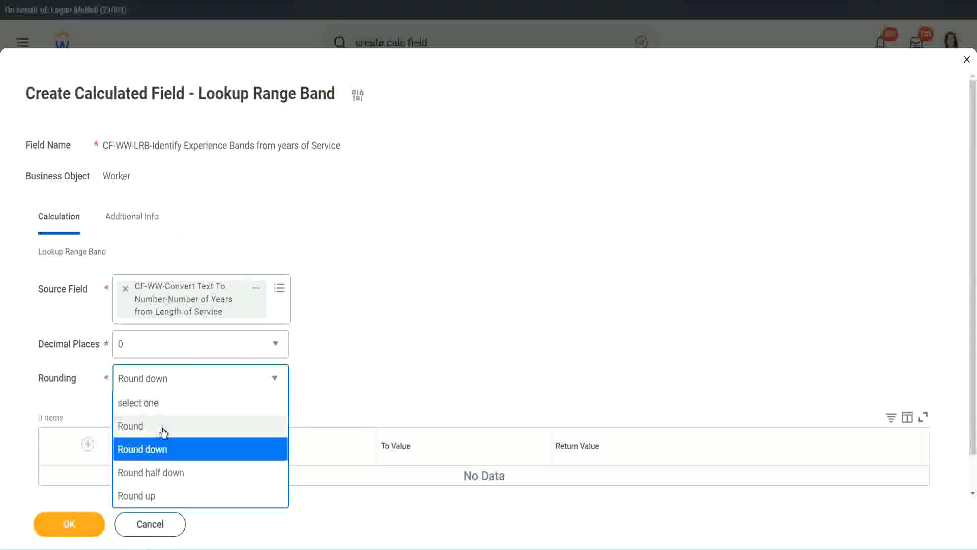
click(165, 426)
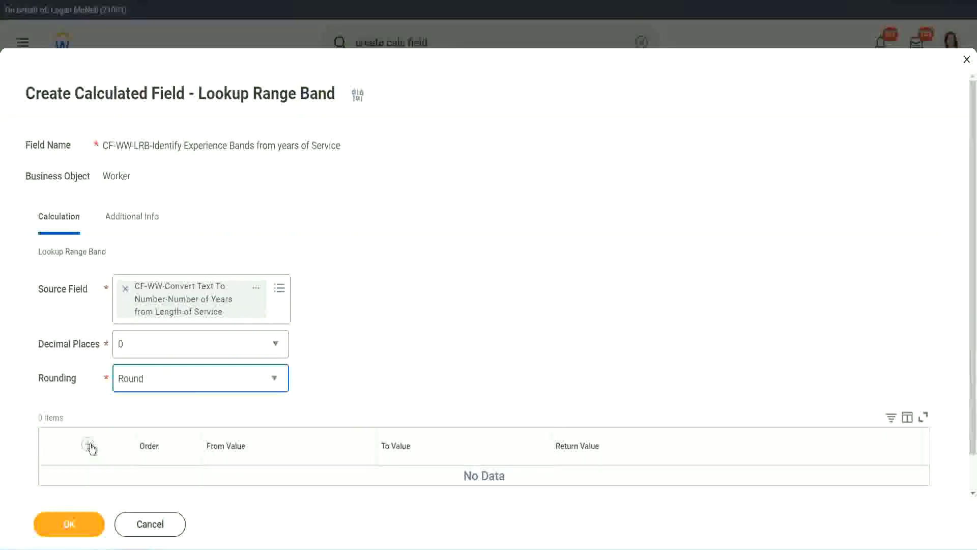
Add the first band row: From 0, To 7, returning Amateur.
click(390, 349)
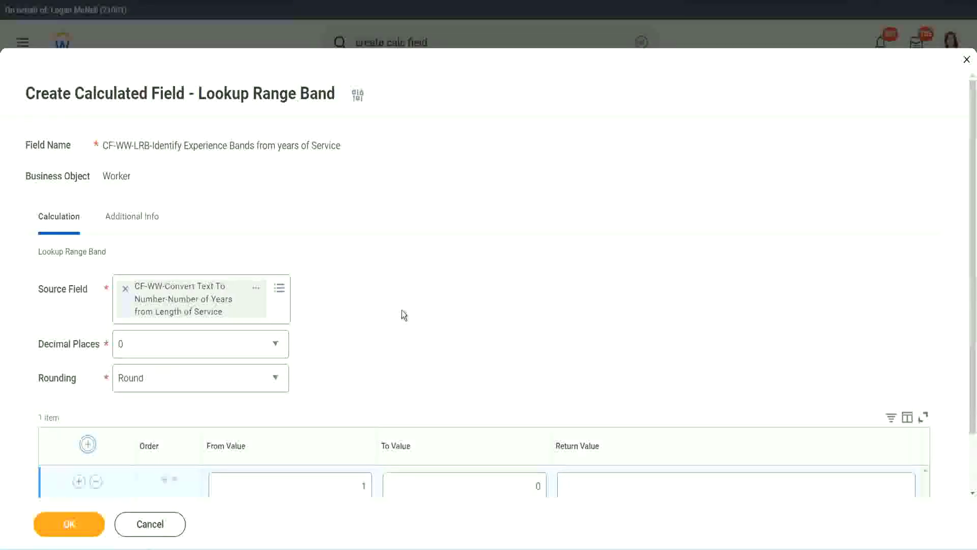
scroll(401, 316, down, 2)
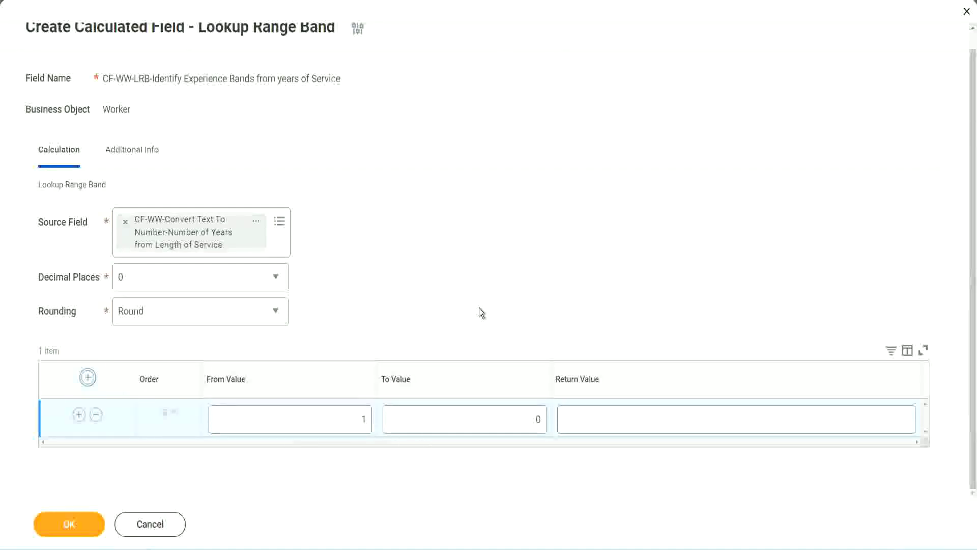
click(355, 423)
text(0)
key(Tab)
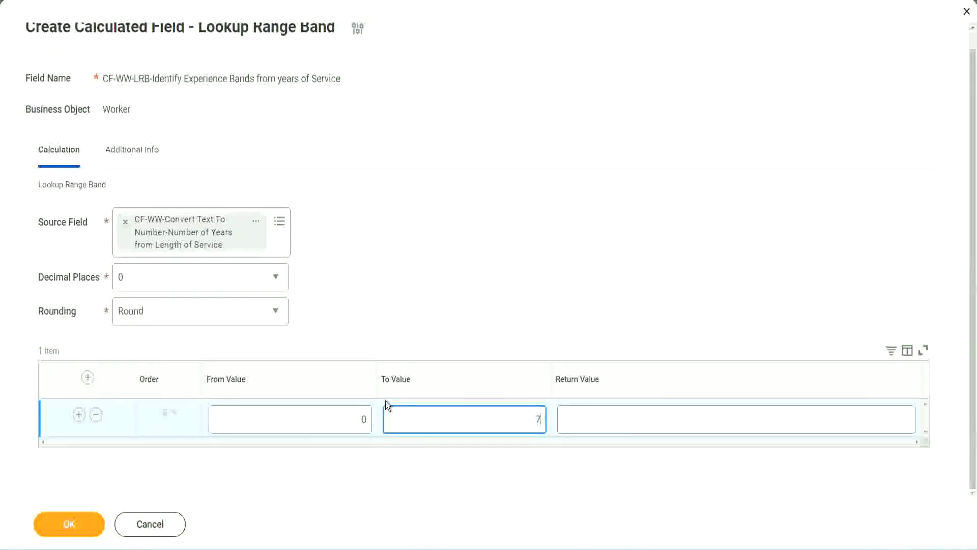
text(7)
key(Tab)
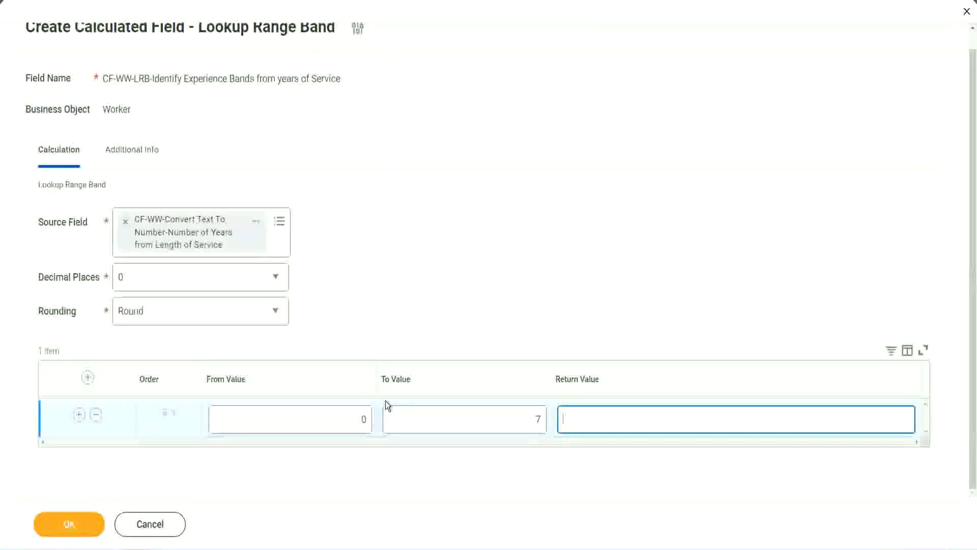
text(Amateur)
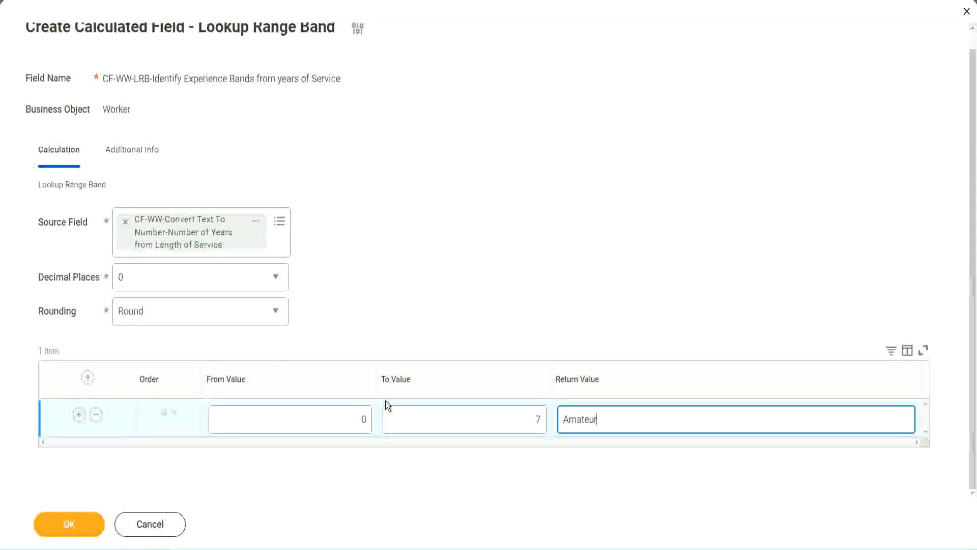
click(338, 420)
click(529, 413)
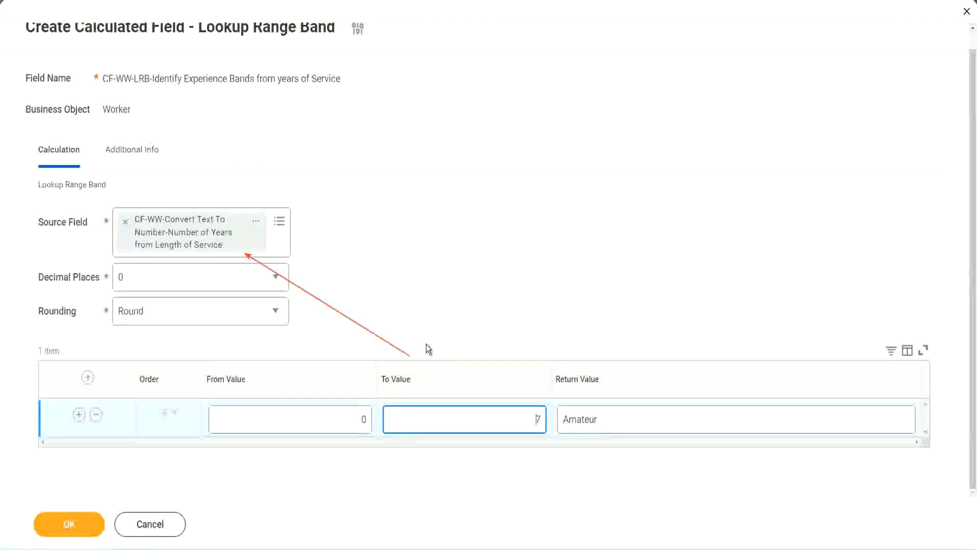
Add a second band from 8 to 15 years returning Experienced.
click(79, 414)
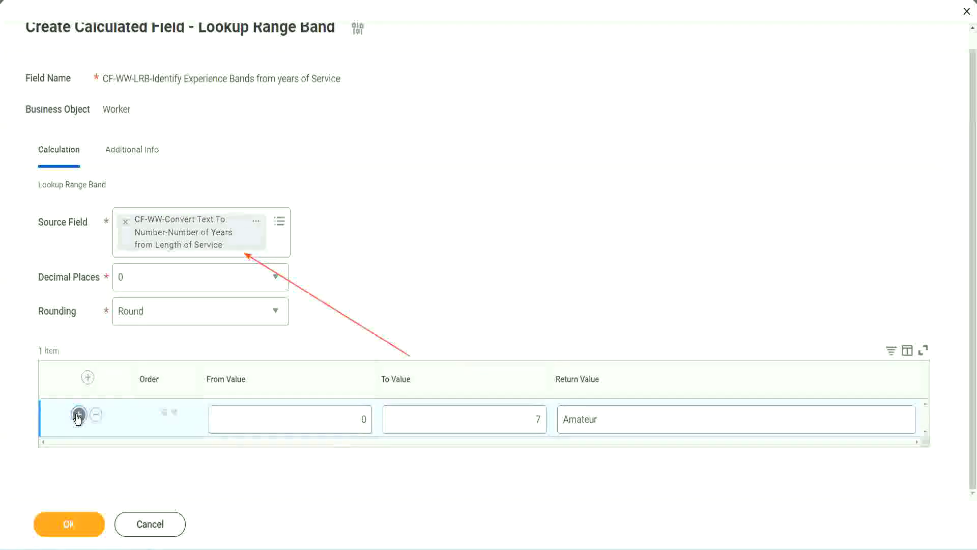
double_click(363, 457)
click(354, 425)
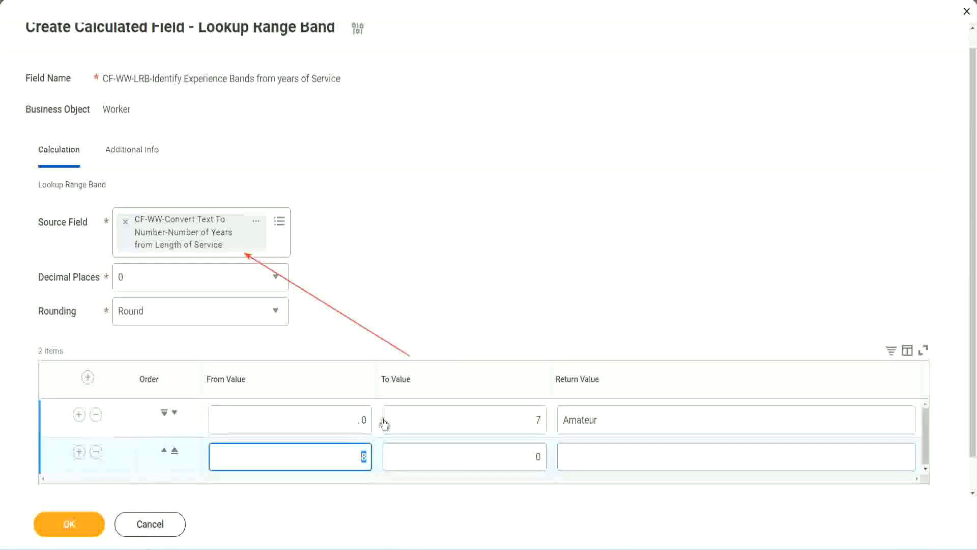
click(532, 423)
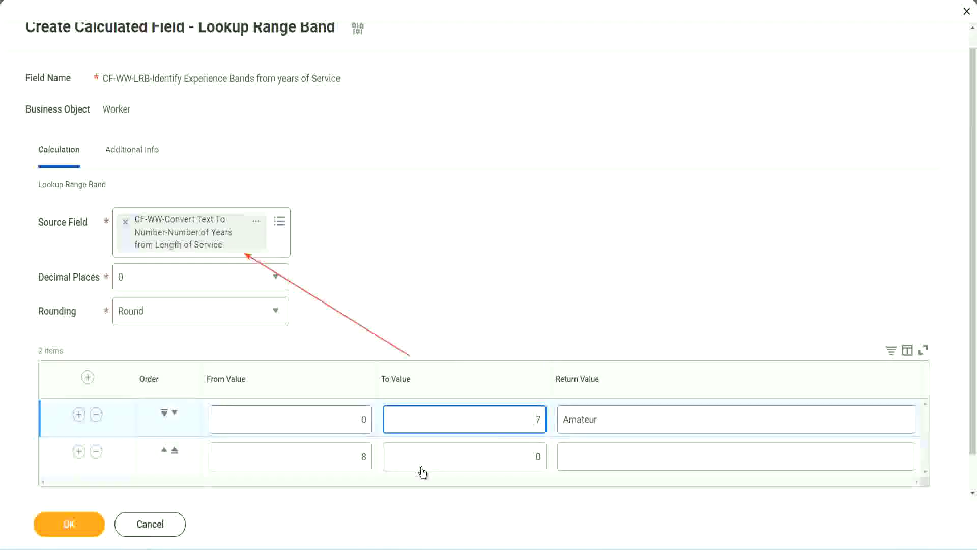
double_click(346, 457)
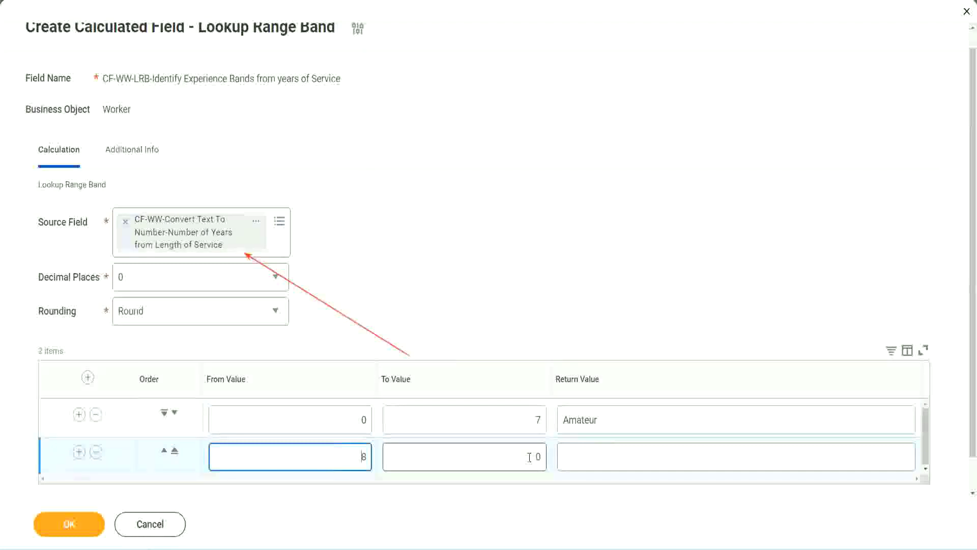
double_click(529, 457)
key(BackSpace)
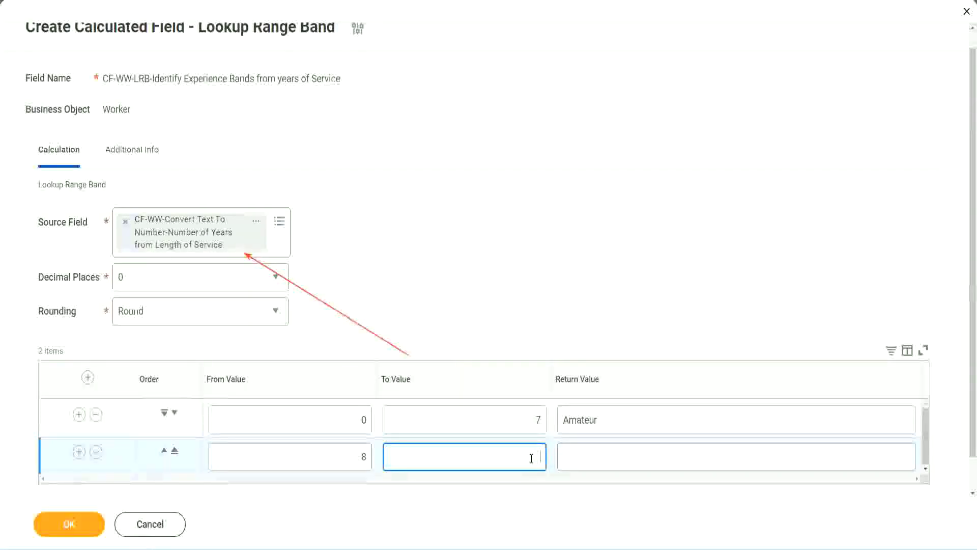
text(15)
click(603, 454)
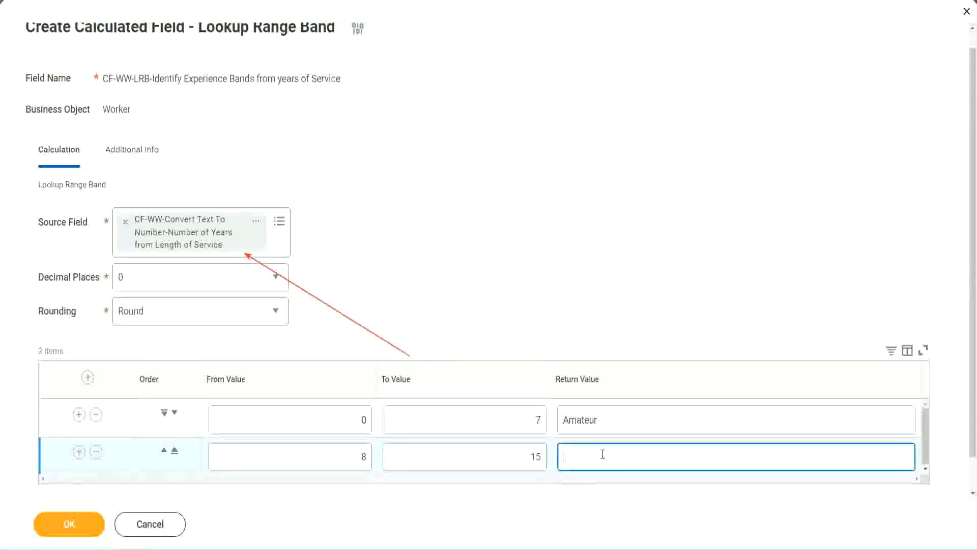
text(Experienced)
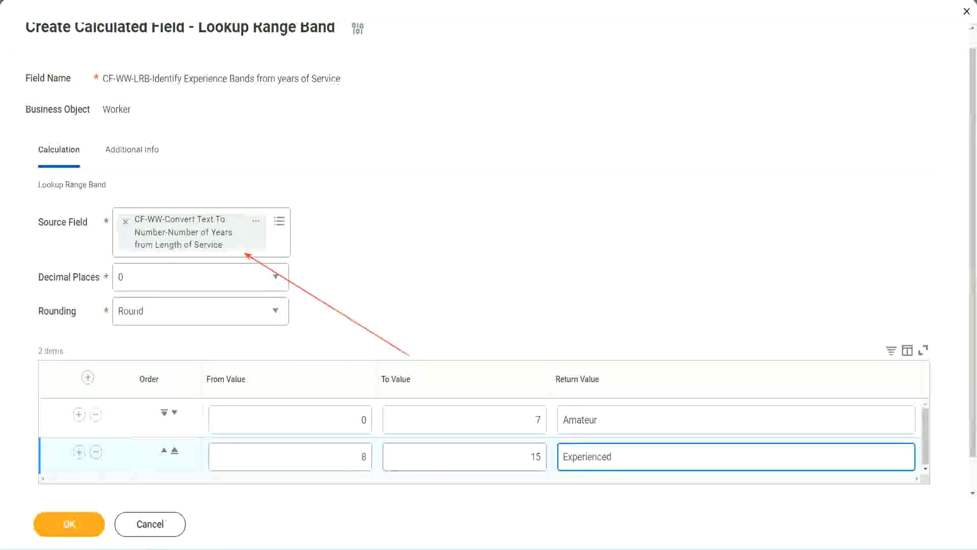
Add a third band from 16 to 30 years returning Senior.
click(79, 452)
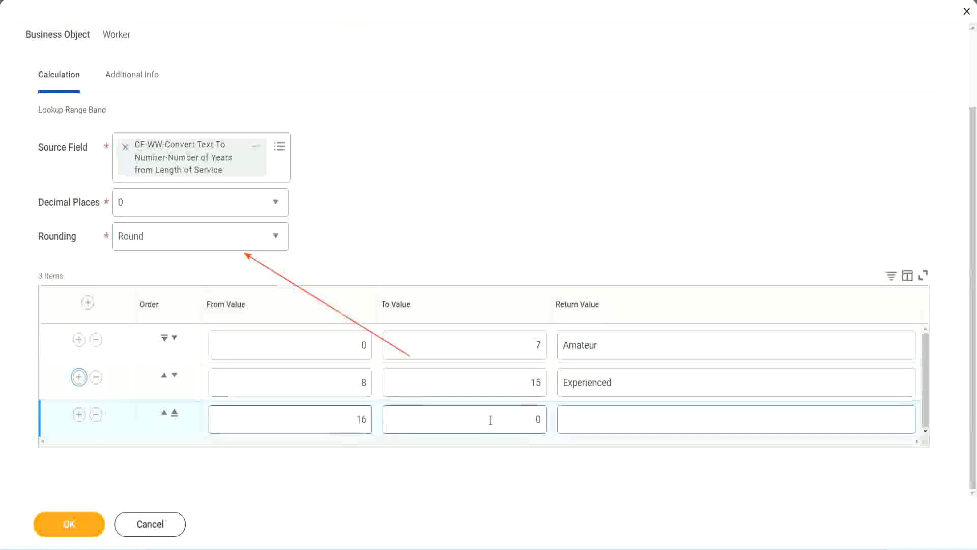
click(518, 419)
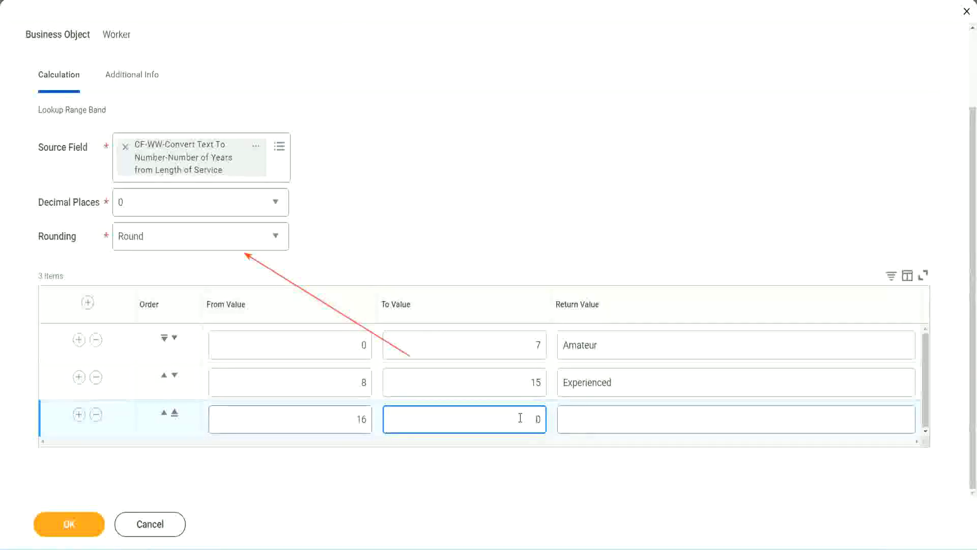
text(3)
key(Tab)
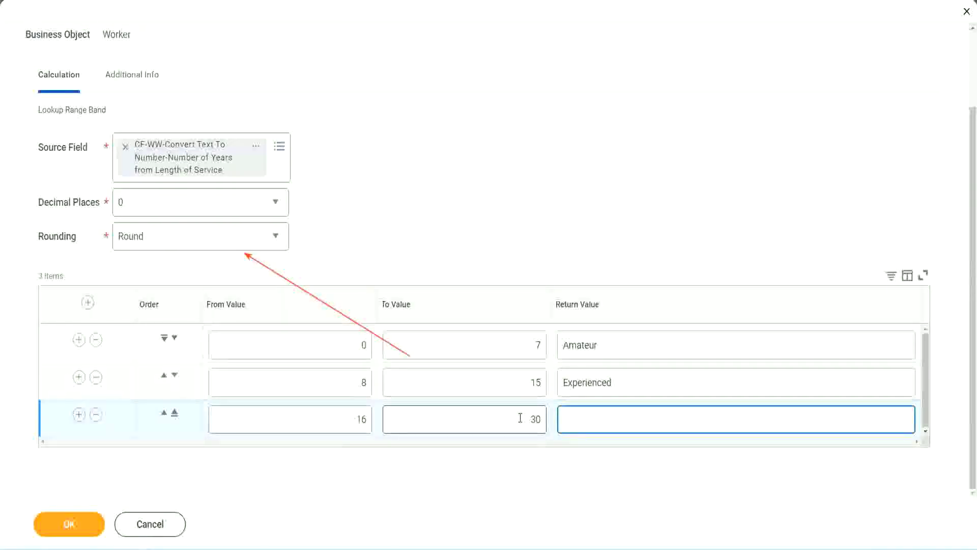
text(L)
key(BackSpace)
text(Senior)
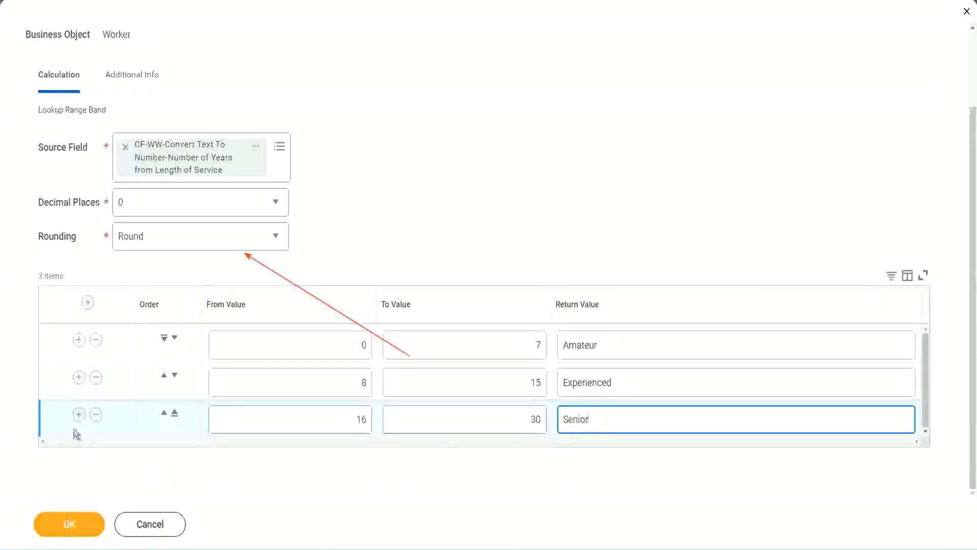
Add a fourth band from 31 to 1000 years returning Legend.
click(79, 414)
scroll(184, 384, down, 1)
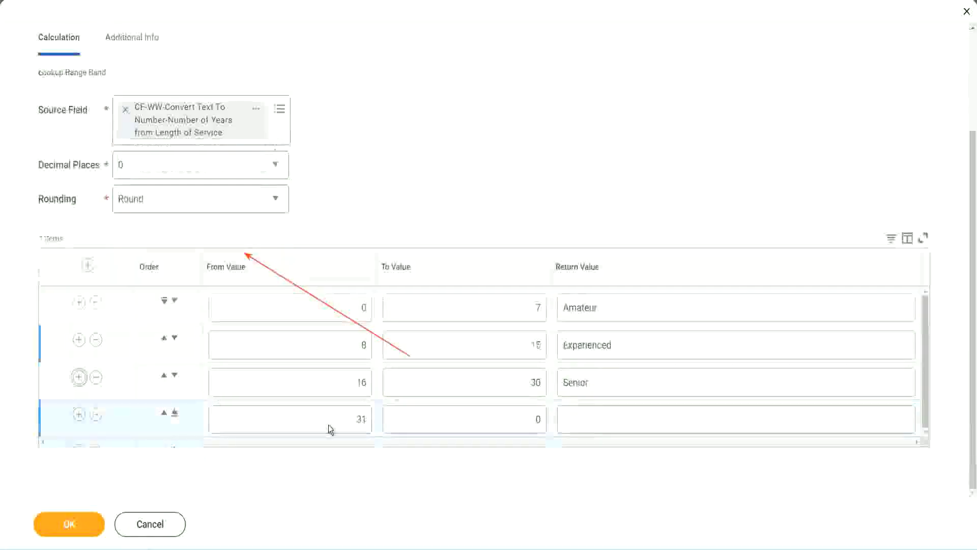
click(327, 421)
drag(351, 418, 375, 419)
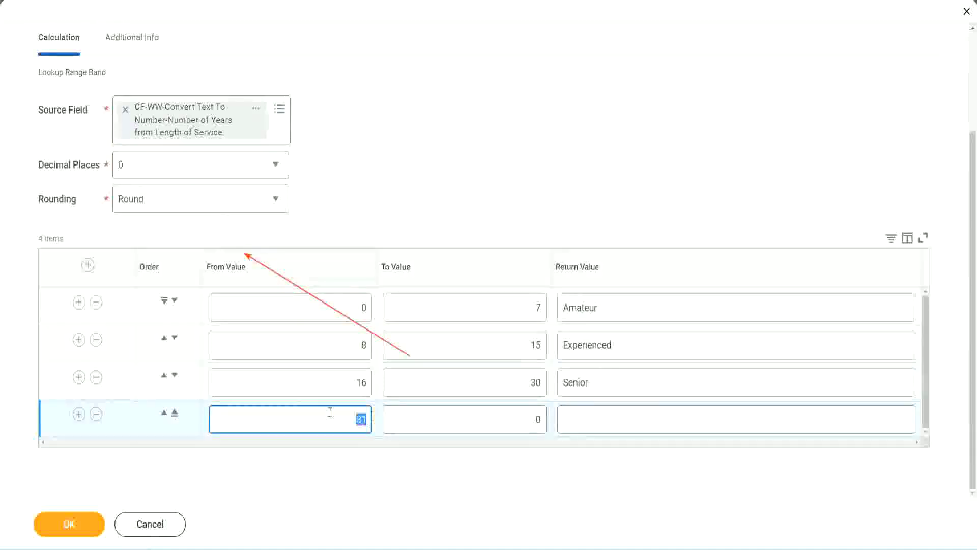
click(526, 419)
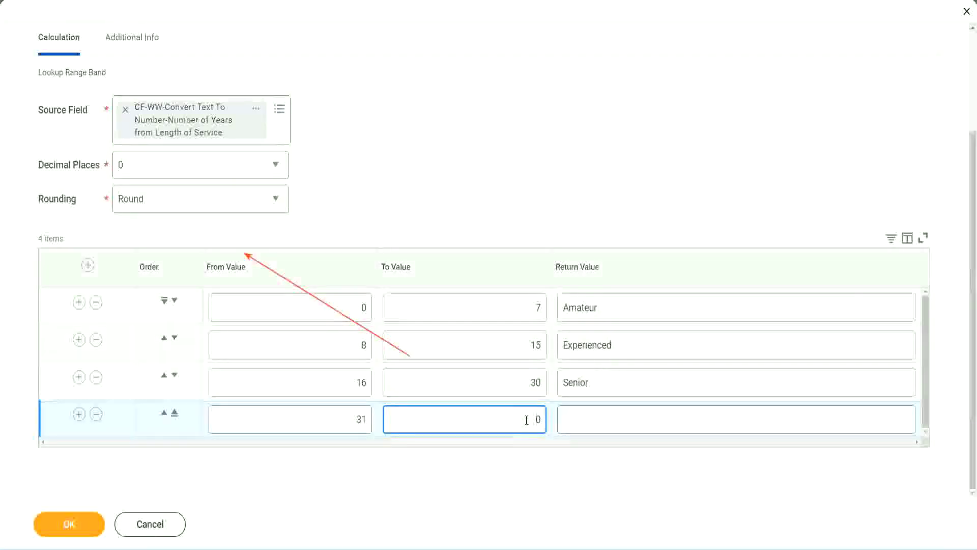
text(1000)
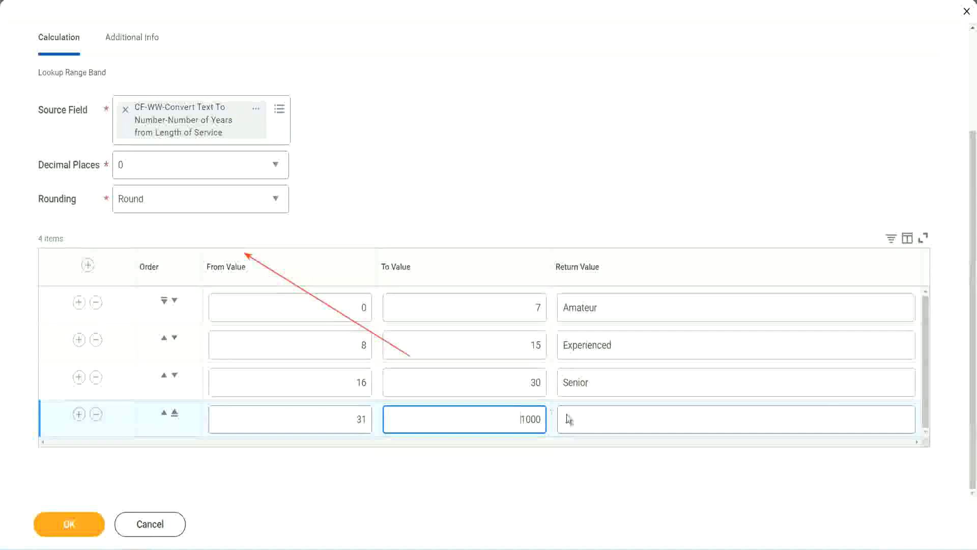
key(ctrl+a)
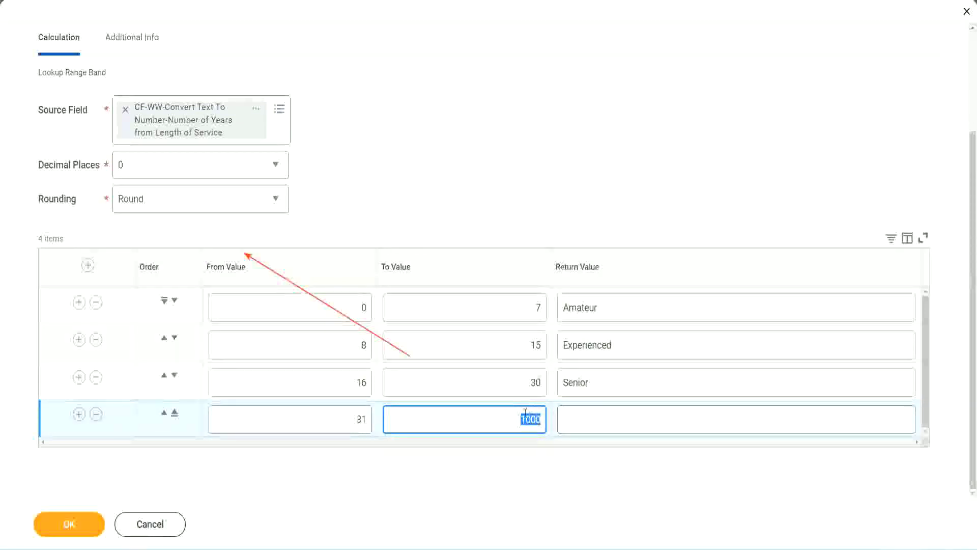
drag(512, 416, 550, 421)
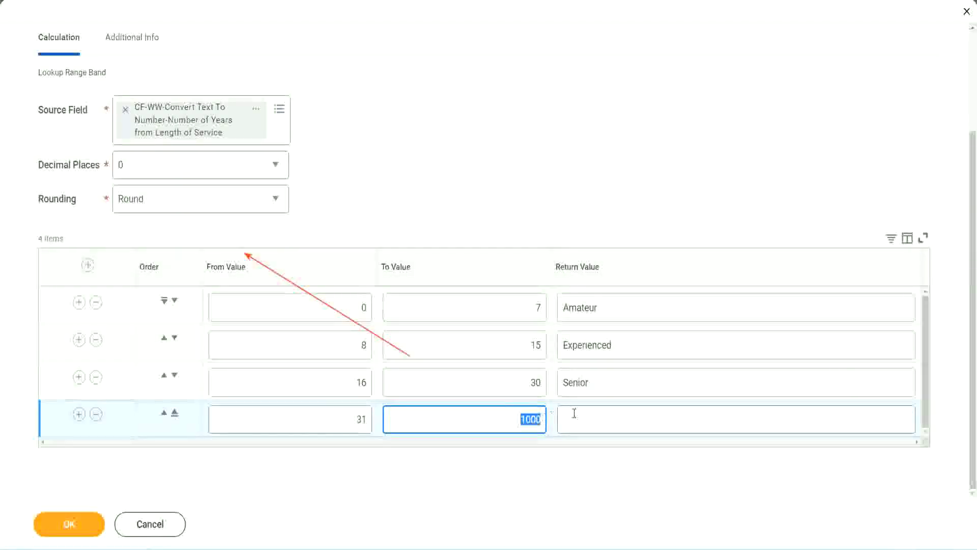
click(610, 420)
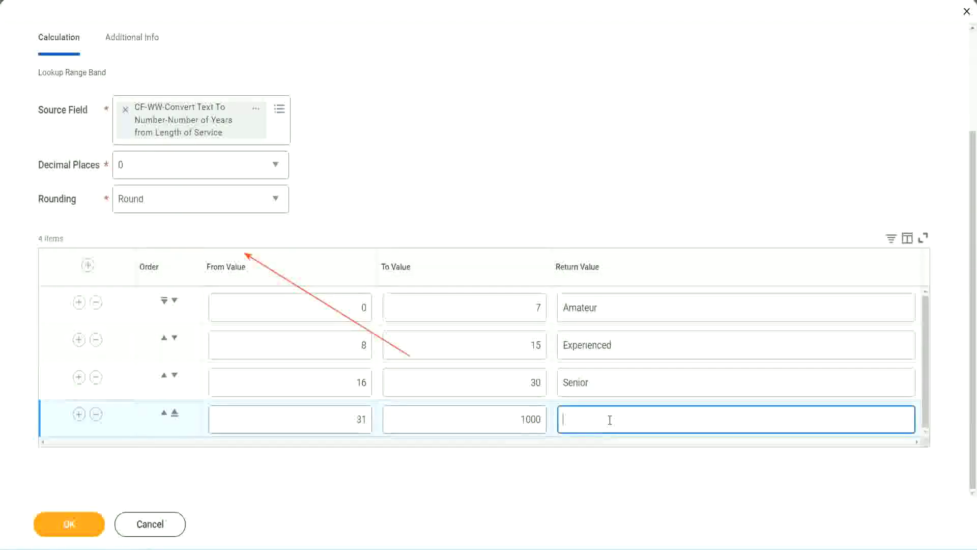
text(Legend)
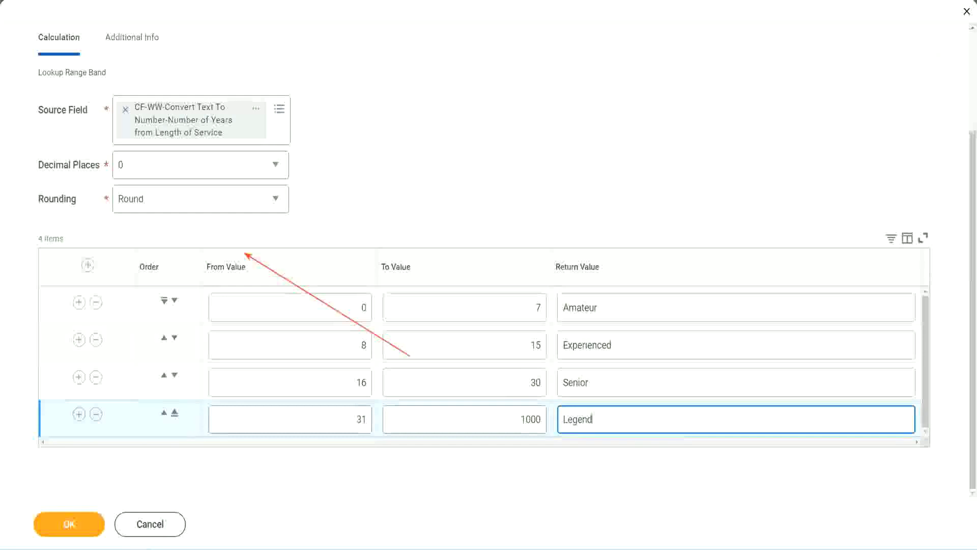
Review the Amateur, Experienced, Senior and Legend bands, then save the calculated field with OK.
click(454, 170)
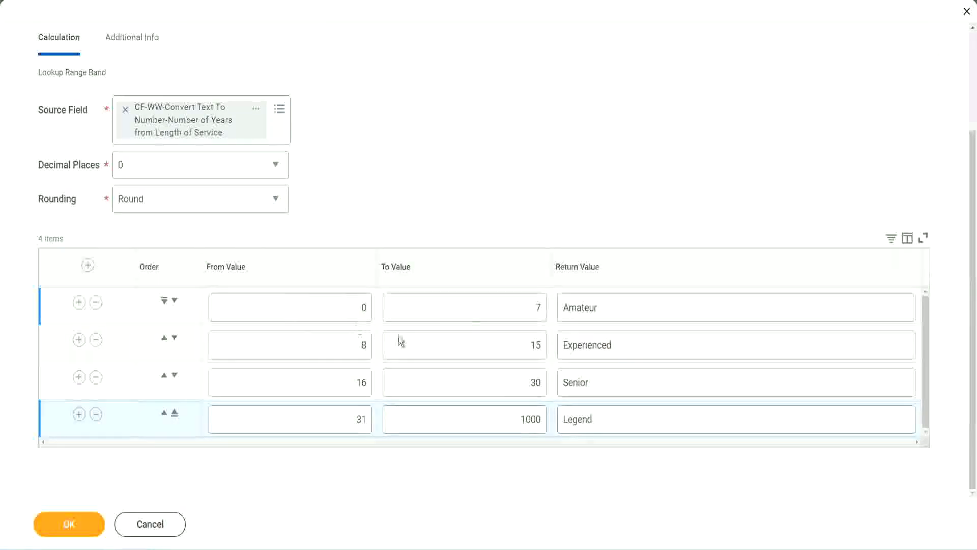
click(635, 304)
click(634, 344)
click(617, 419)
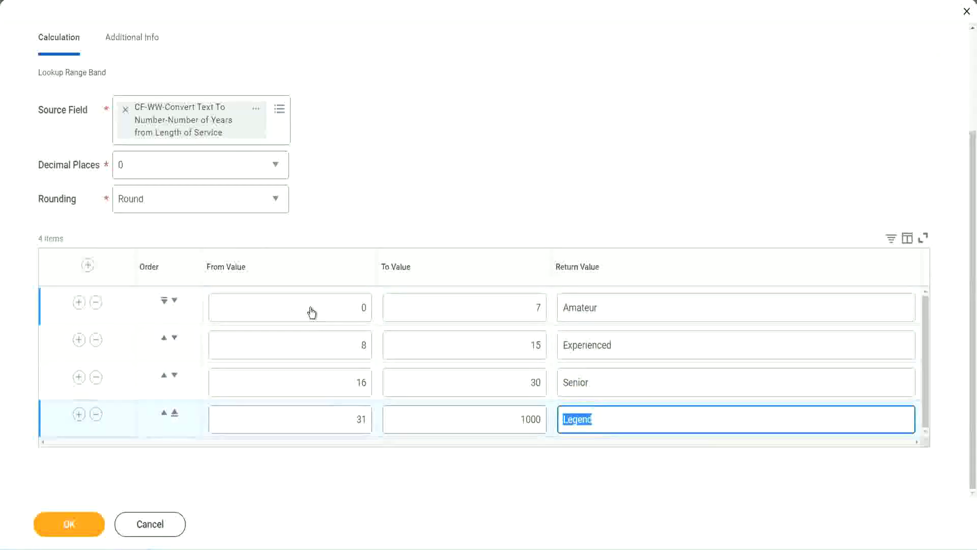
click(312, 309)
click(456, 306)
click(583, 308)
click(634, 343)
click(624, 384)
click(614, 418)
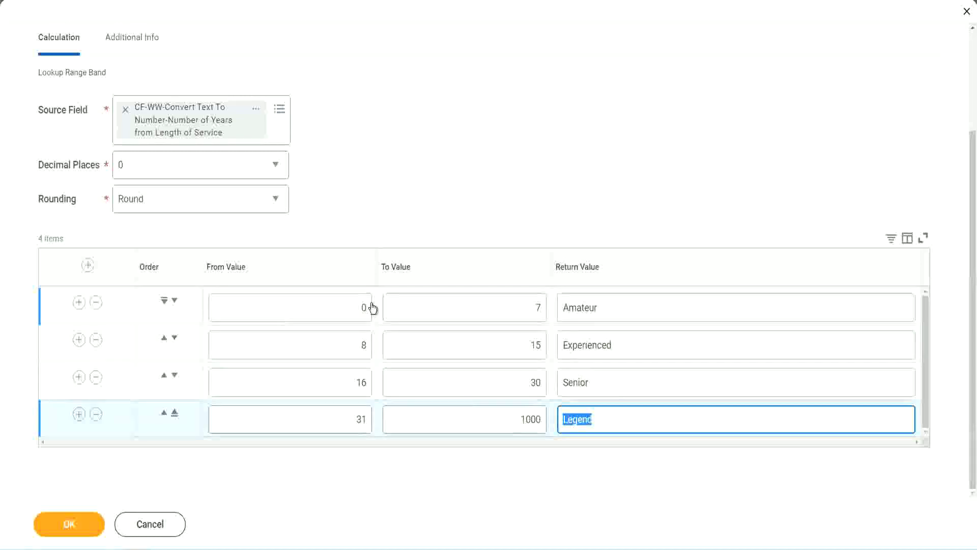
click(452, 219)
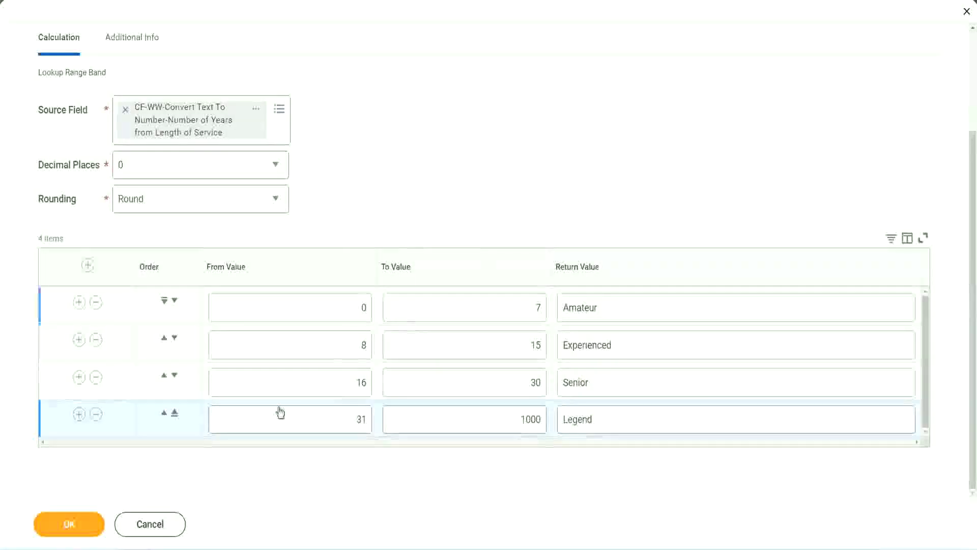
click(67, 522)
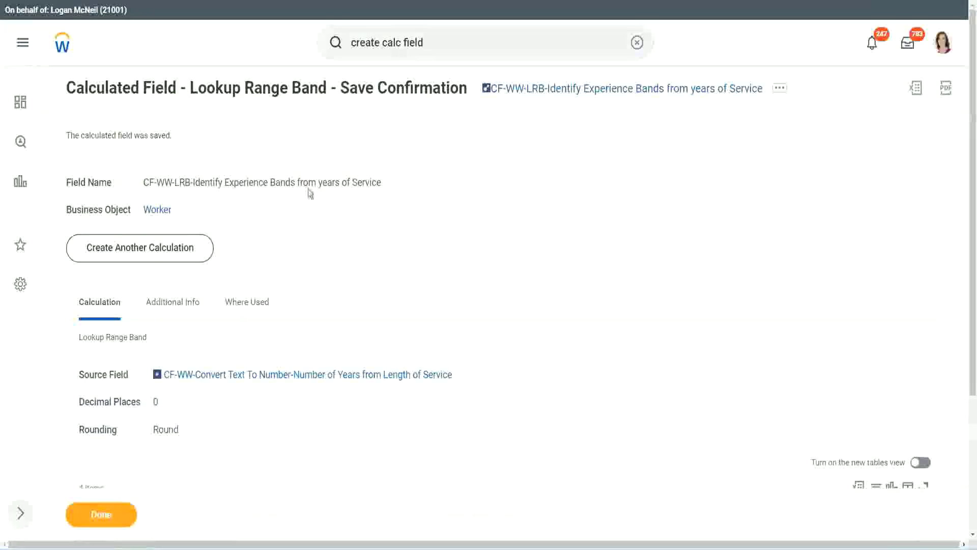
Copy the saved field name 'CF-WW-LRB-Identify Experience Bands from years of Service' from the confirmation page.
right_click(569, 92)
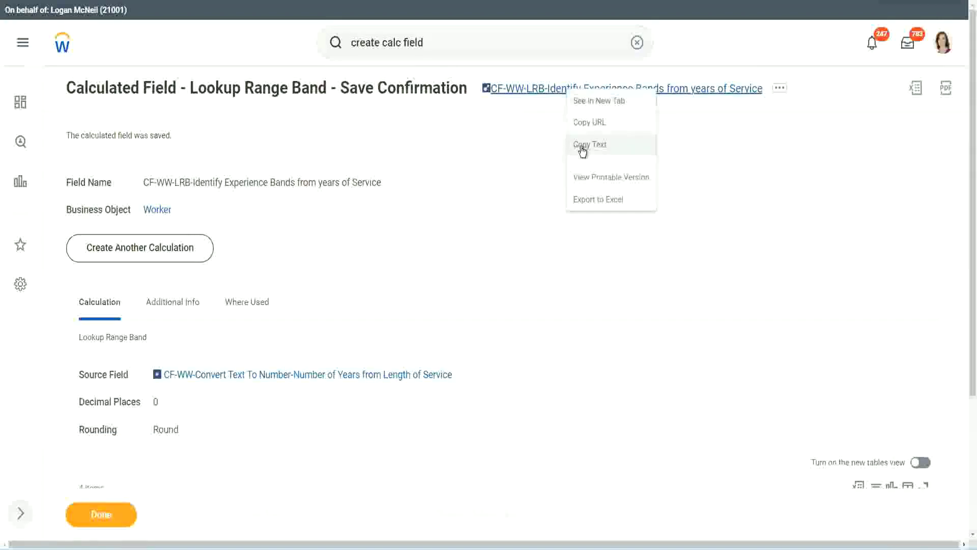
click(578, 146)
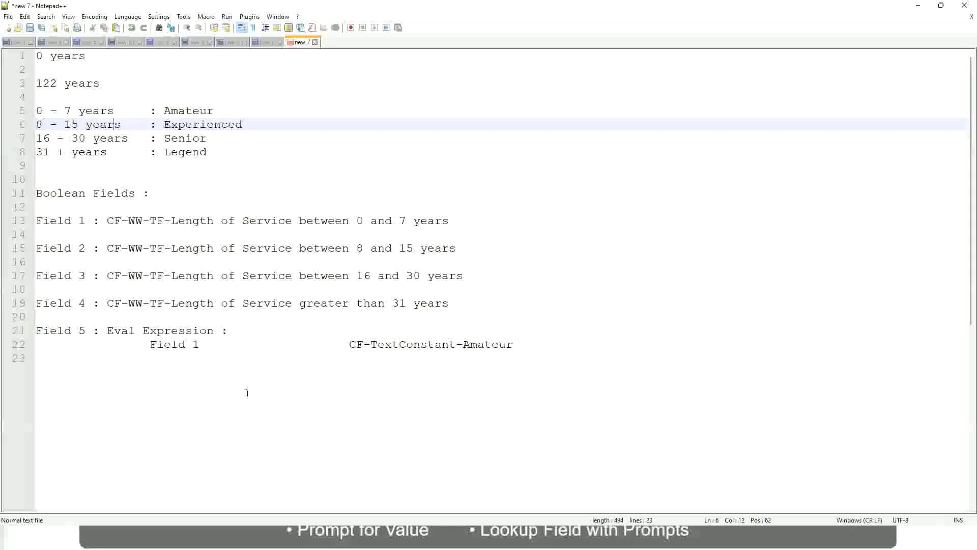
Below the Field 5 Eval Expression entry, add a tab-separated line '10,000 USD' and '1,000,000 USD'.
click(247, 393)
key(Return)
key(Return)
key(Return)
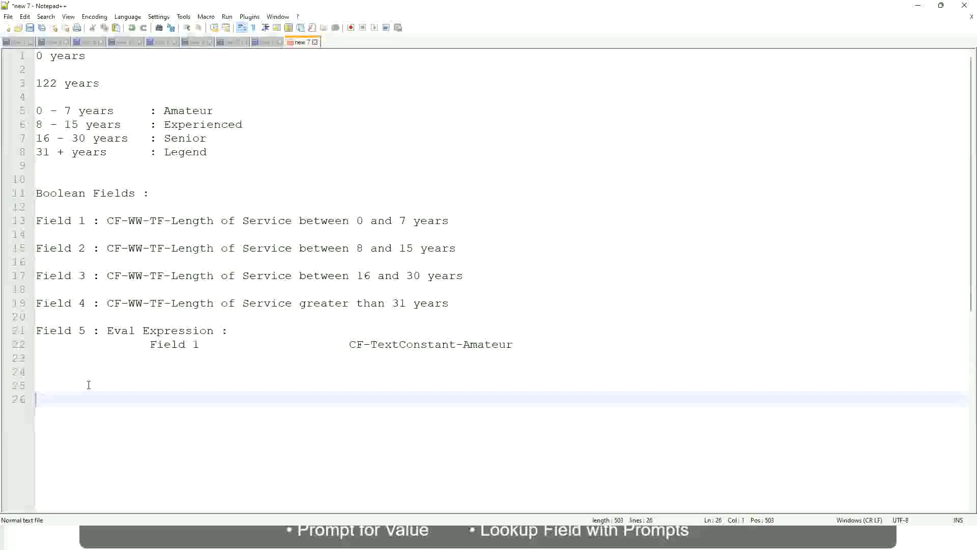
text(10,000 USD)
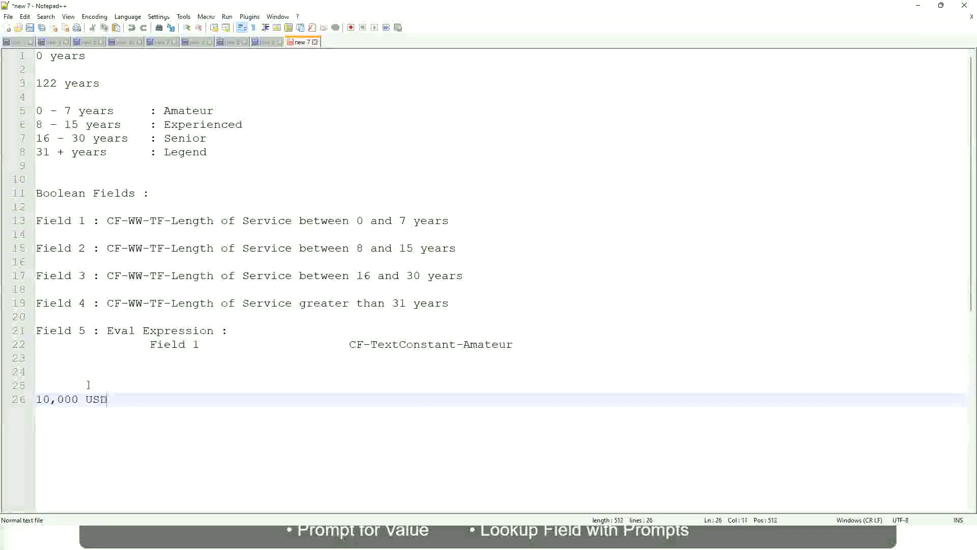
key(Tab)
key(Tab)
key(Tab)
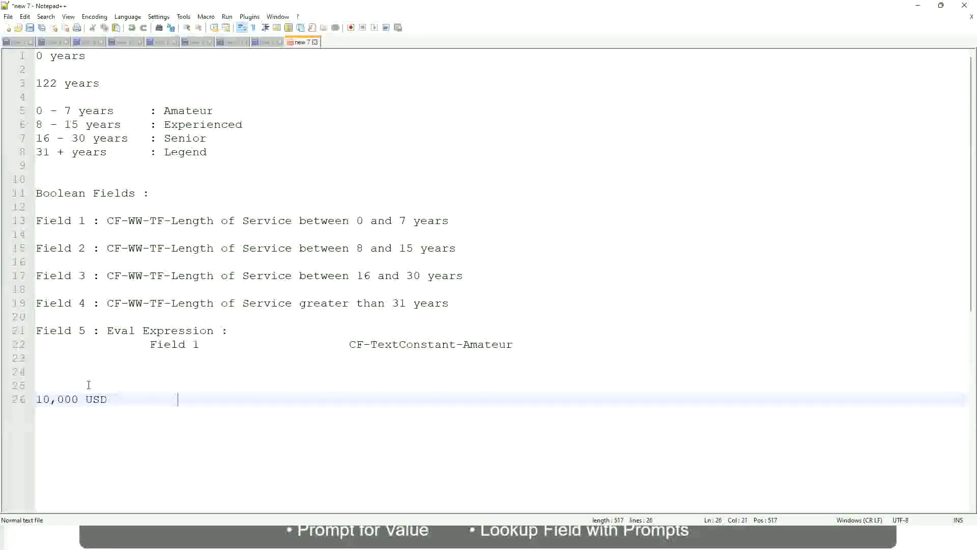
key(Tab)
key(Tab)
text(1,000,000)
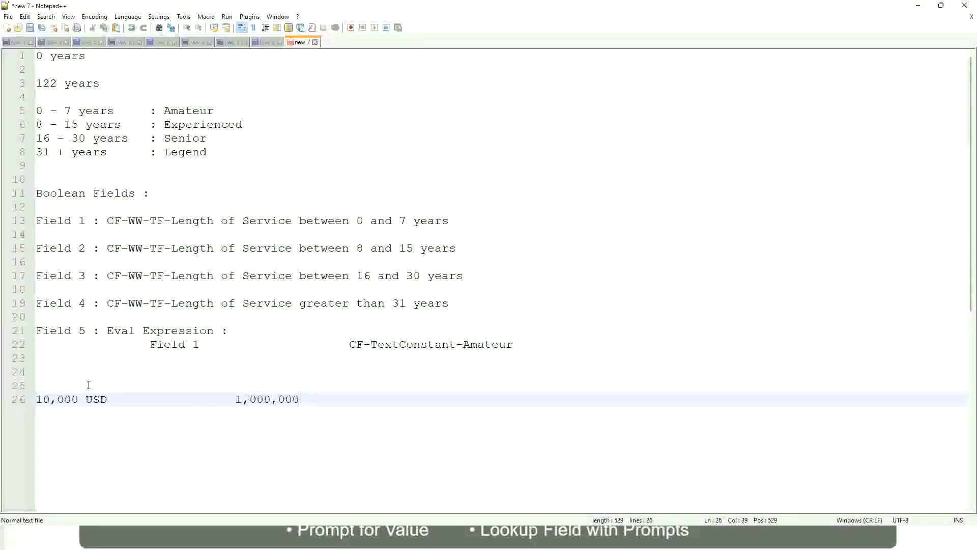
key(Left)
key(Left)
key(Left)
key(Left)
key(Left)
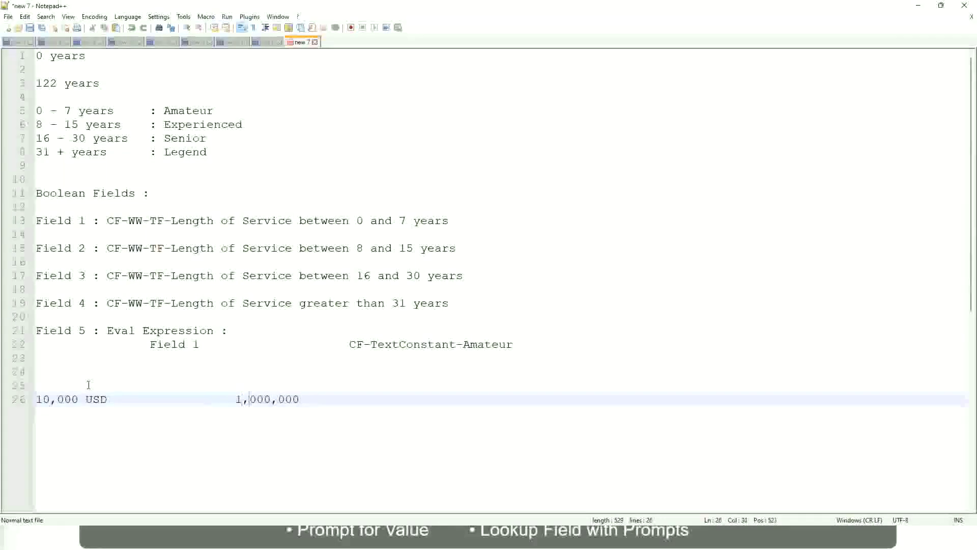
key(End)
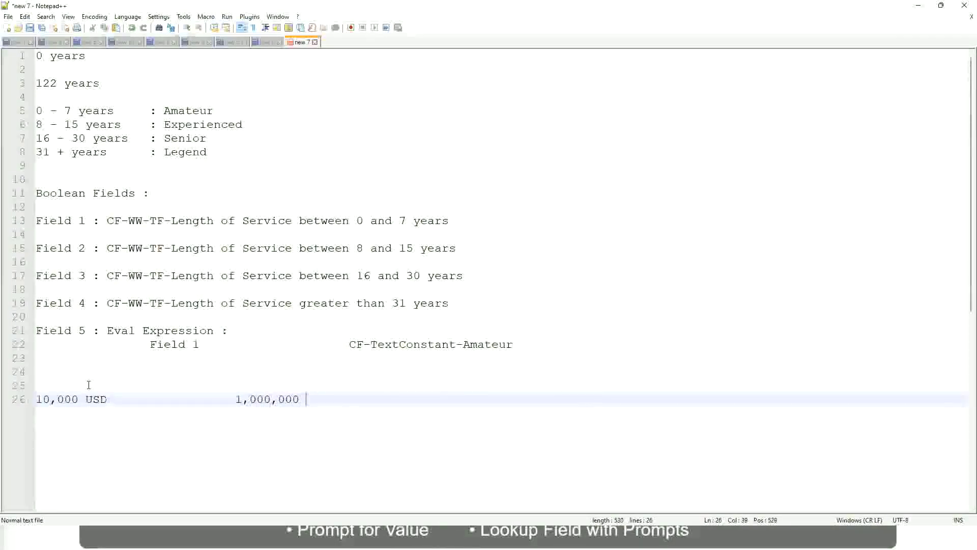
text(USD)
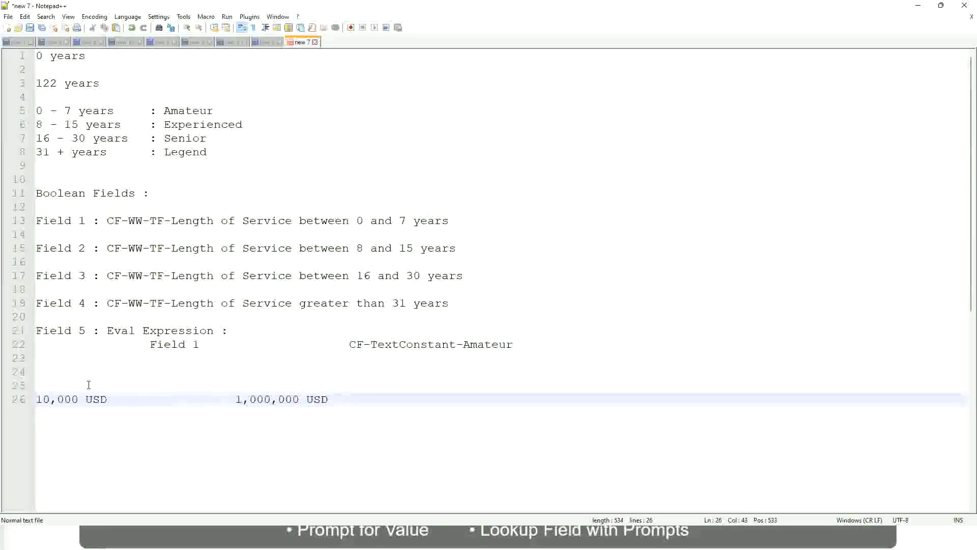
Add tab-aligned band lines '10 - 50,000 : Low', '50,001 - 150,000 : Medium', '> 150,000 : High'.
key(Return)
key(Return)
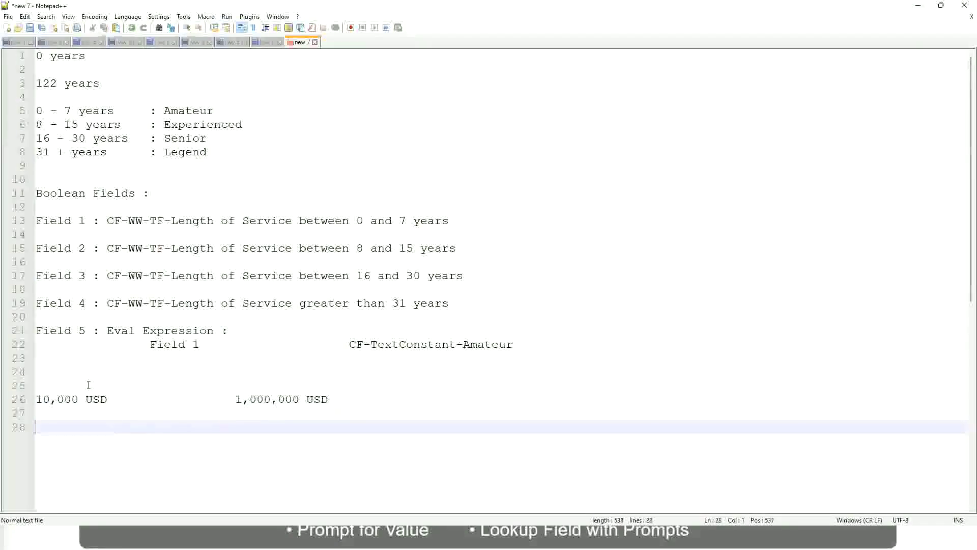
text(10 - 50,000)
key(Tab)
key(Tab)
key(Tab)
key(Tab)
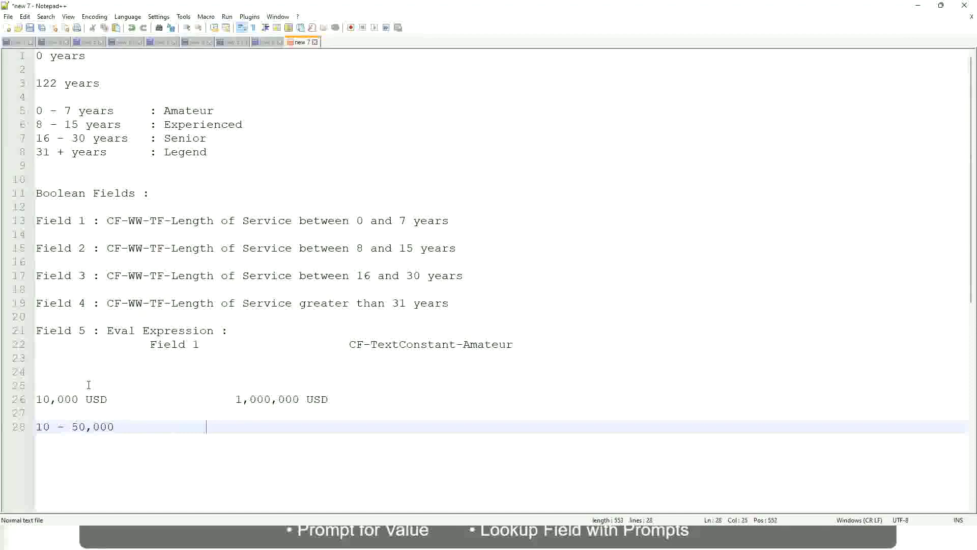
text(: Low)
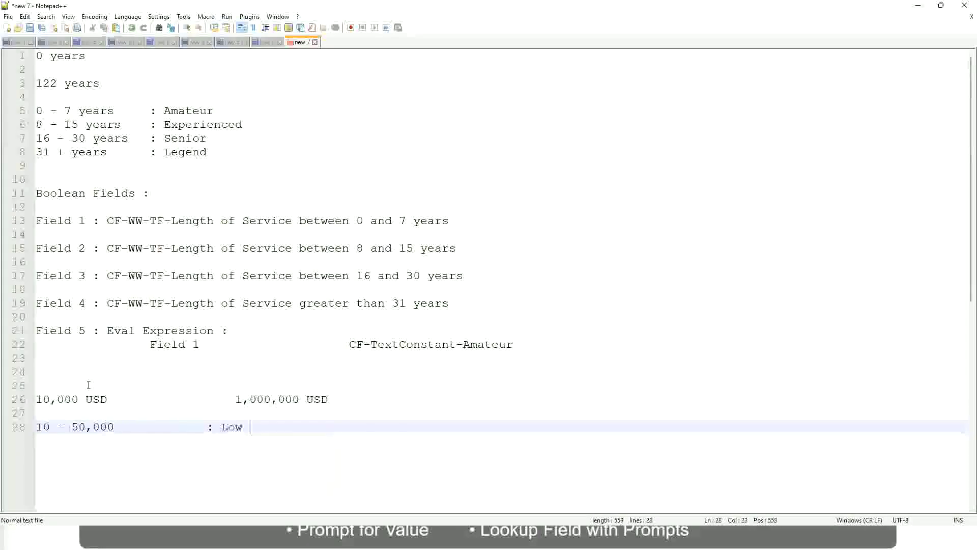
key(Return)
key(Return)
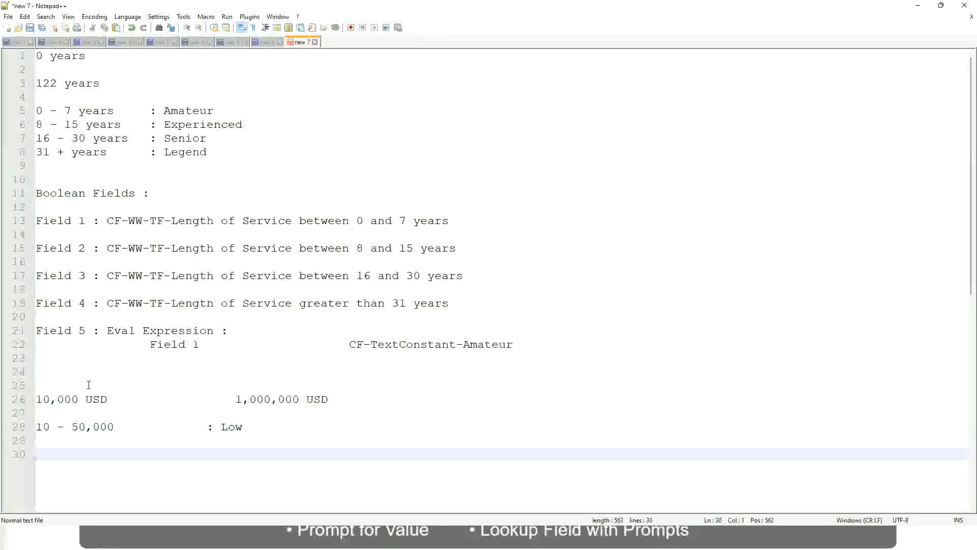
key(Up)
text(50,001 )
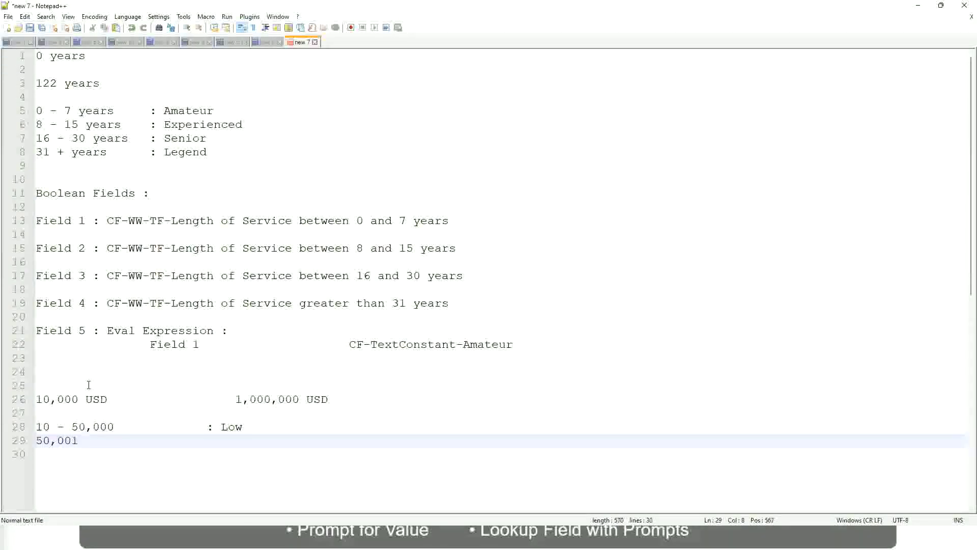
text(- 150,000)
key(Tab)
key(Tab)
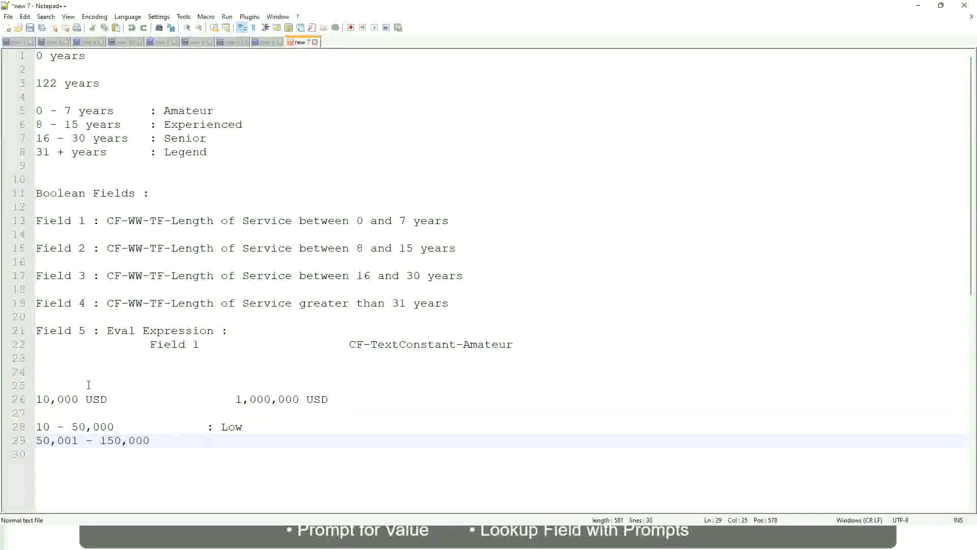
text(: Medium)
key(Return)
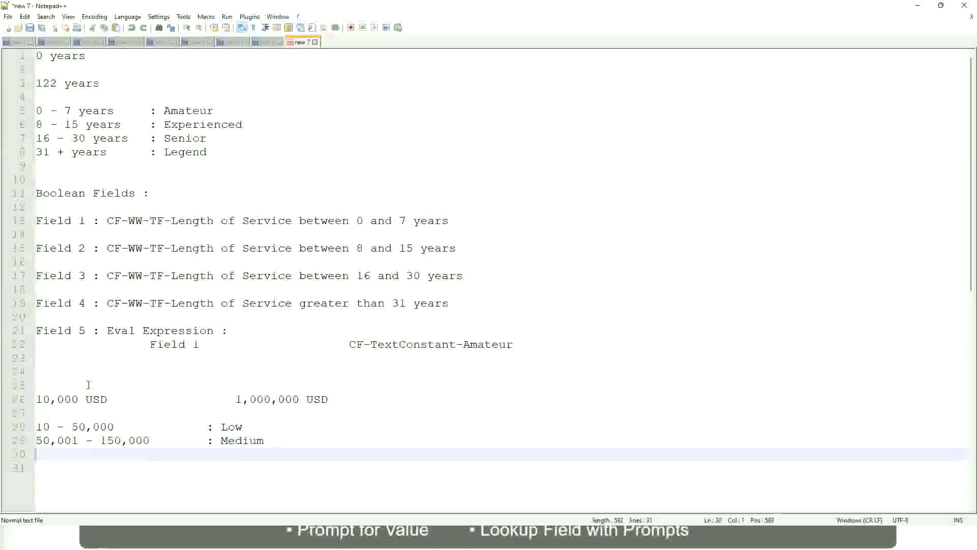
text(> 1)
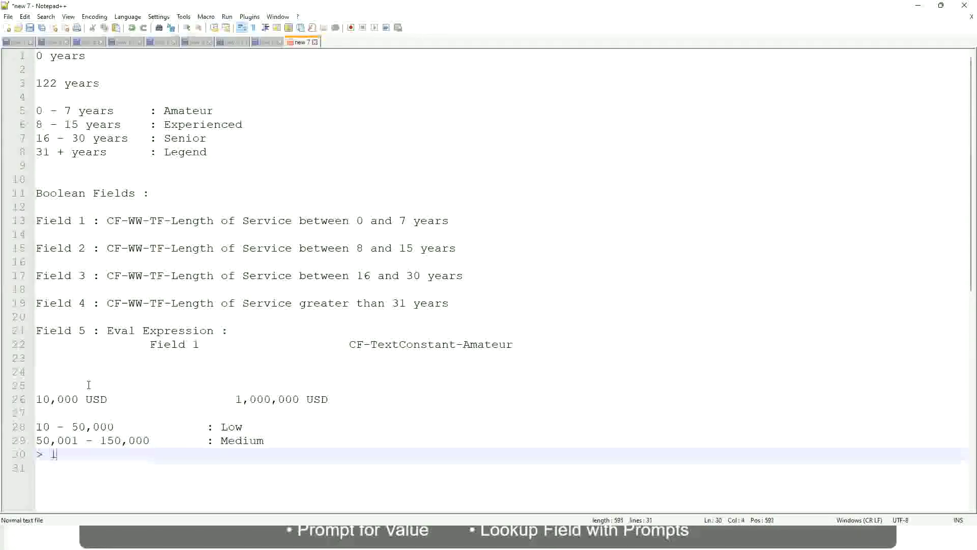
text(50,000)
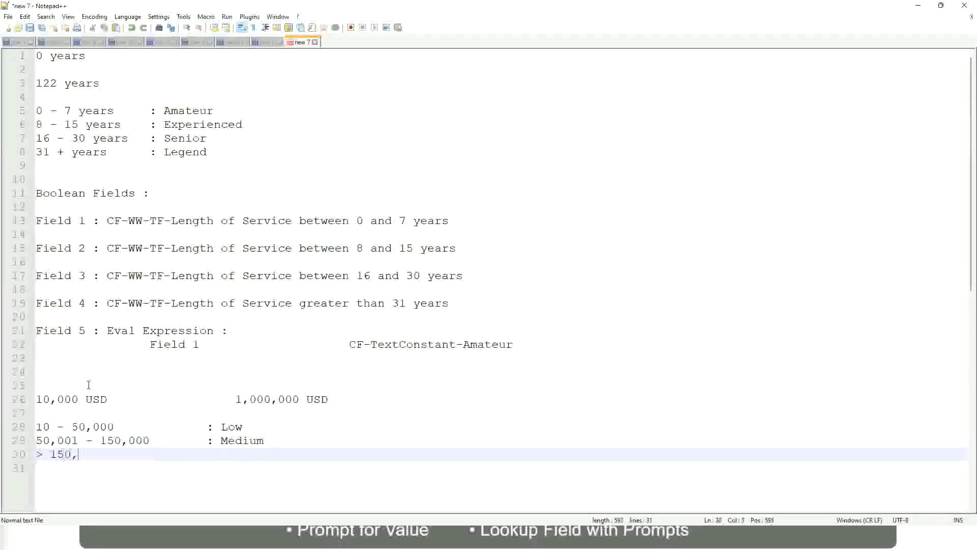
key(Tab)
key(Tab)
key(Tab)
key(Tab)
text(: High)
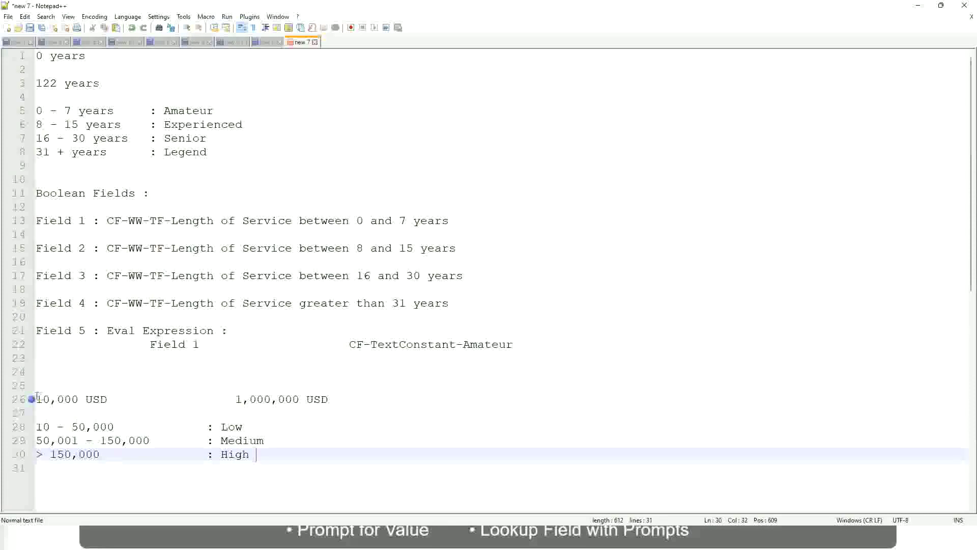
Bookmark line 26, the 10,000 USD to 1,000,000 USD salary-range line.
click(43, 399)
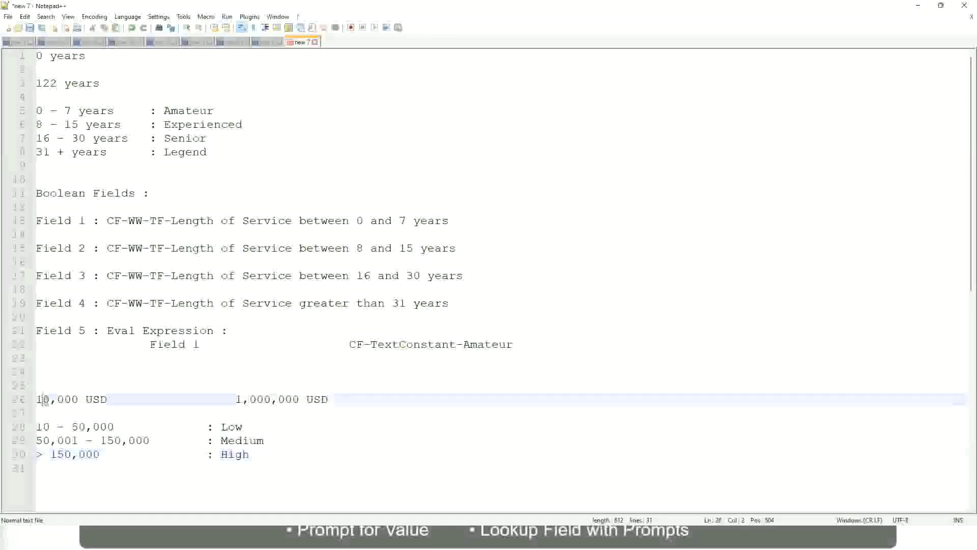
double_click(293, 400)
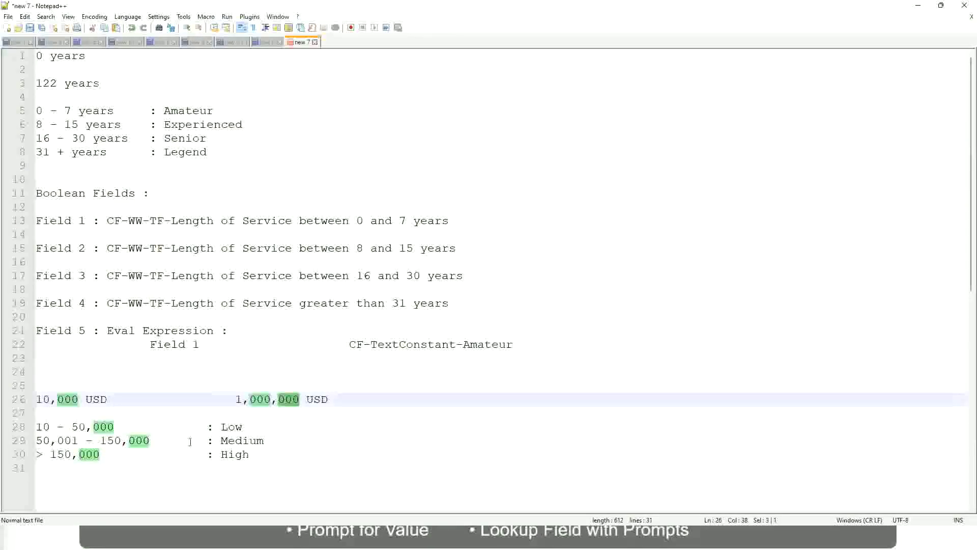
click(177, 440)
click(30, 399)
Check the salary range and the Low, Medium and High band lines below it.
click(301, 400)
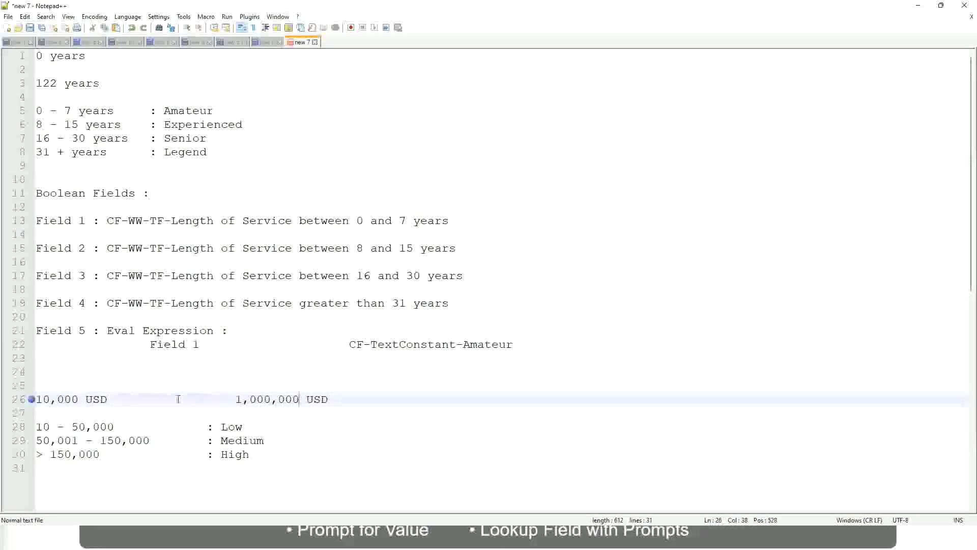
click(236, 427)
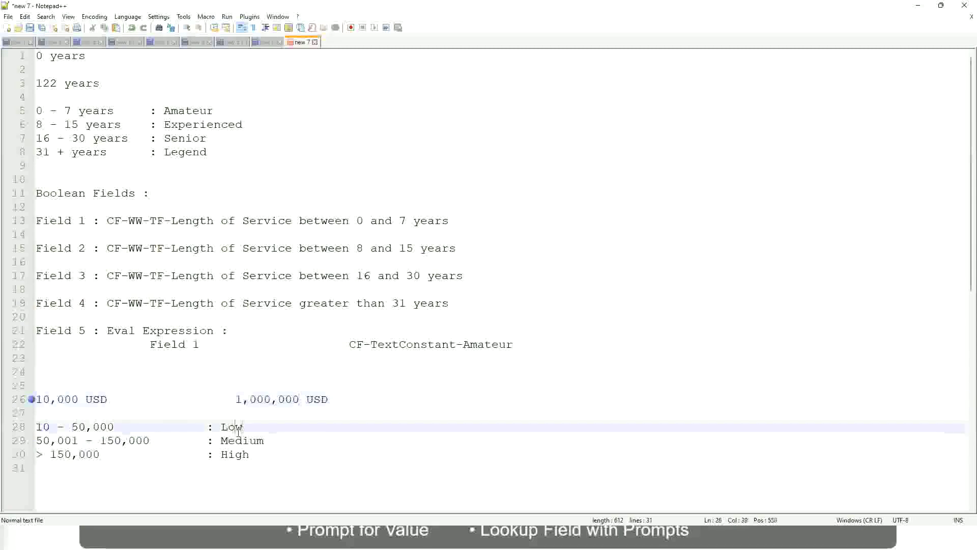
click(235, 441)
click(235, 457)
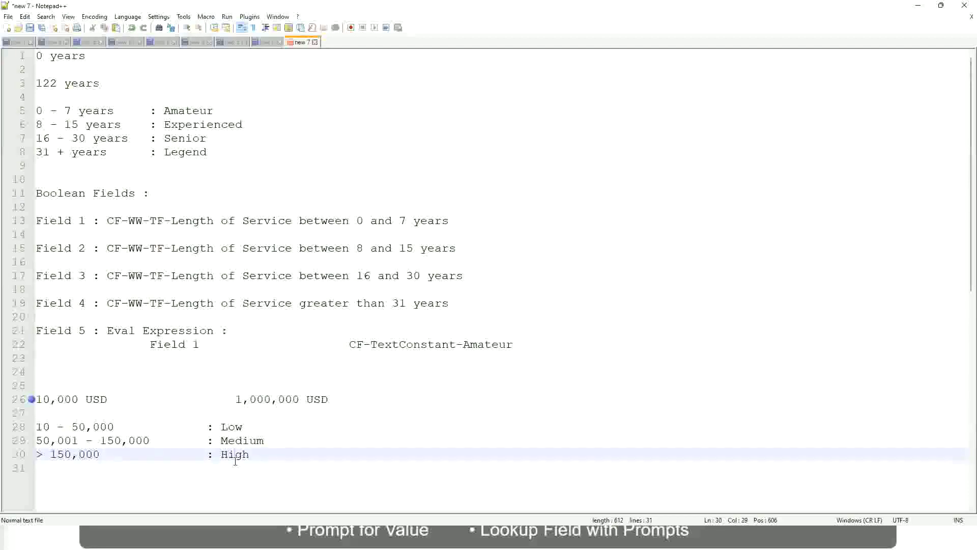
click(125, 411)
click(237, 466)
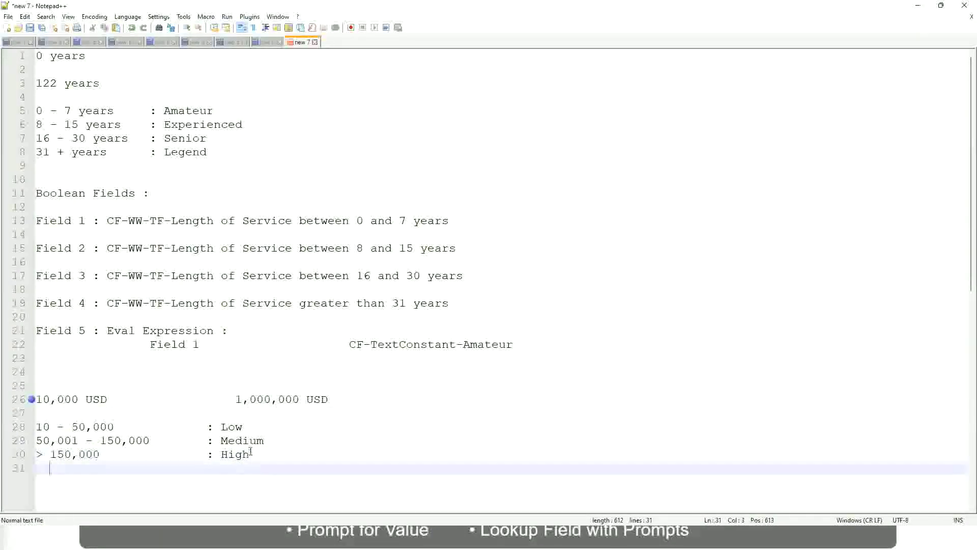
click(250, 452)
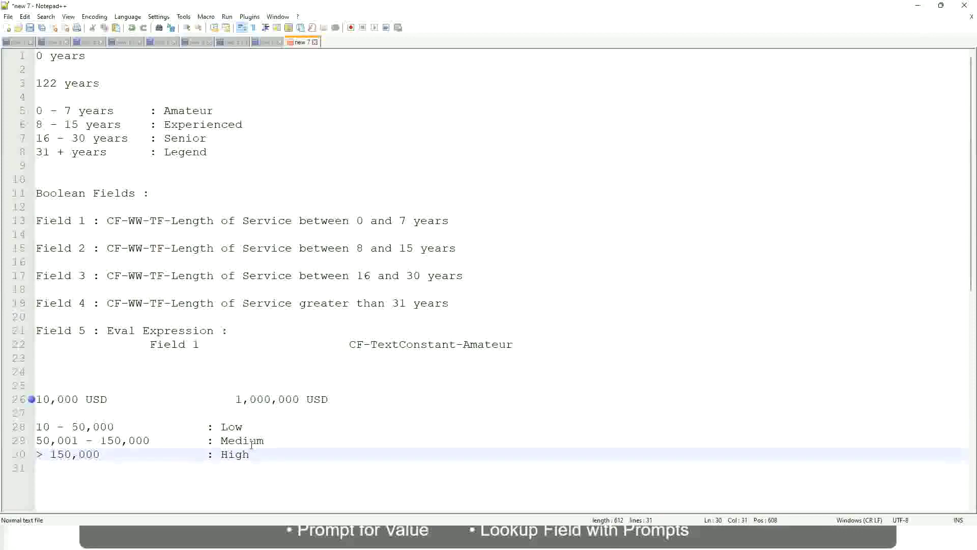